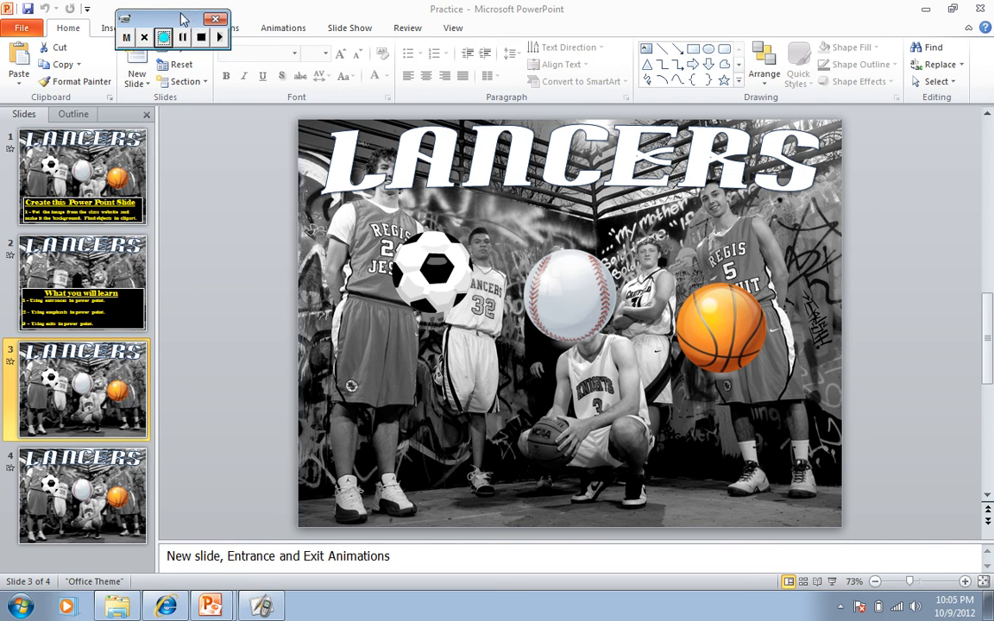
Play slide 3 as a slide show to review its ball animations, and return to editing
left_click_drag(164, 15, 193, 12)
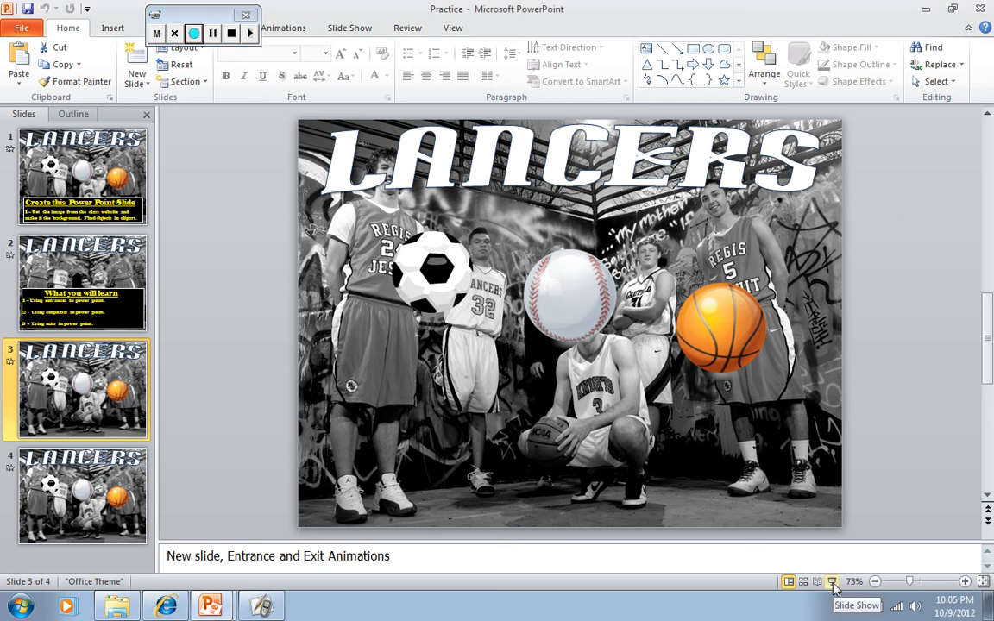
left_click(832, 583)
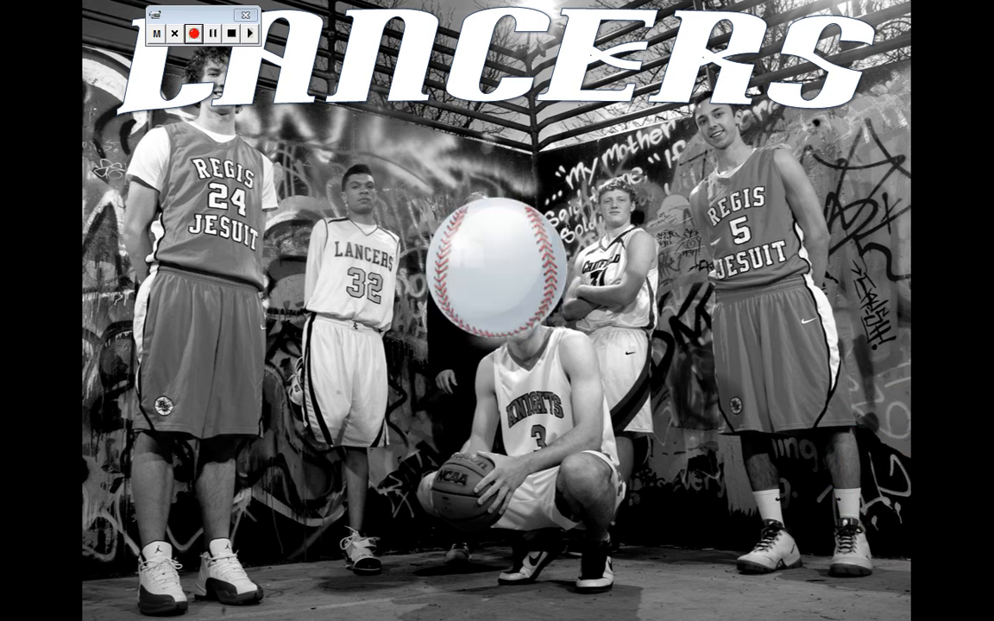
key("Escape")
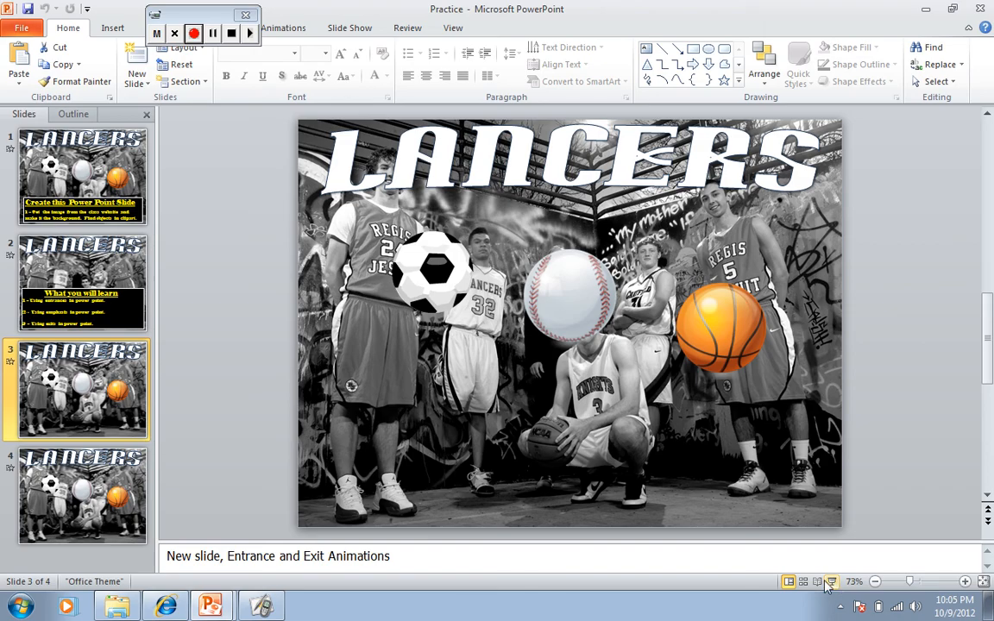
Go to slide 4 and show the Animation Pane
key("Down")
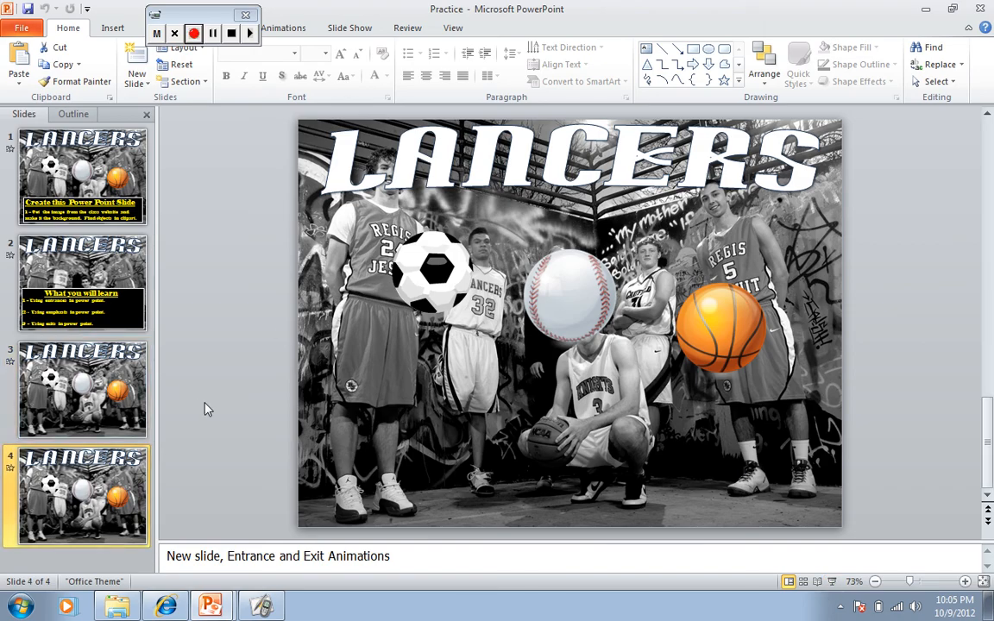
left_click_drag(203, 22, 84, 39)
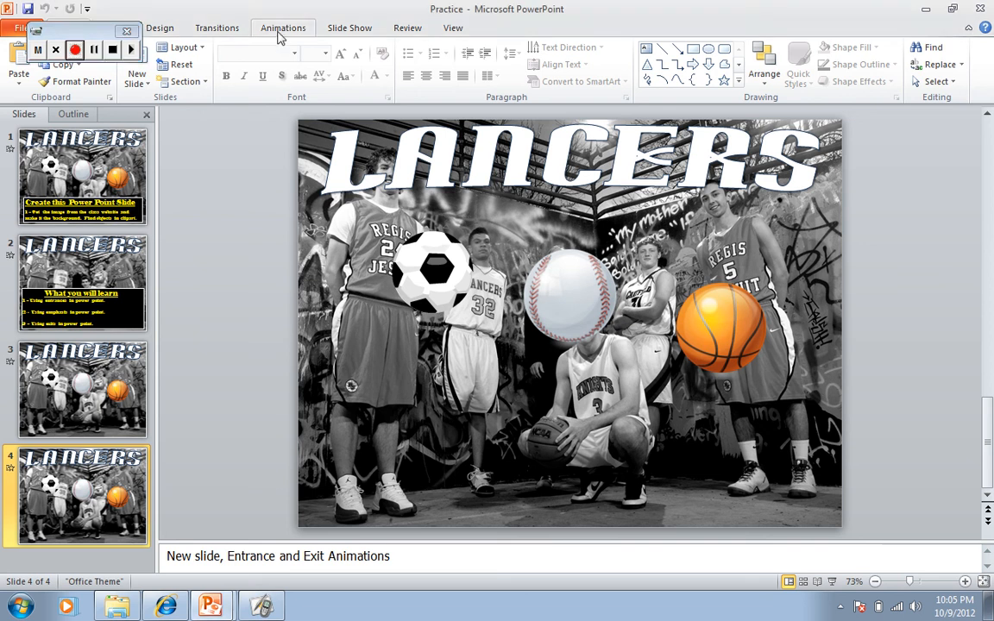
left_click(279, 32)
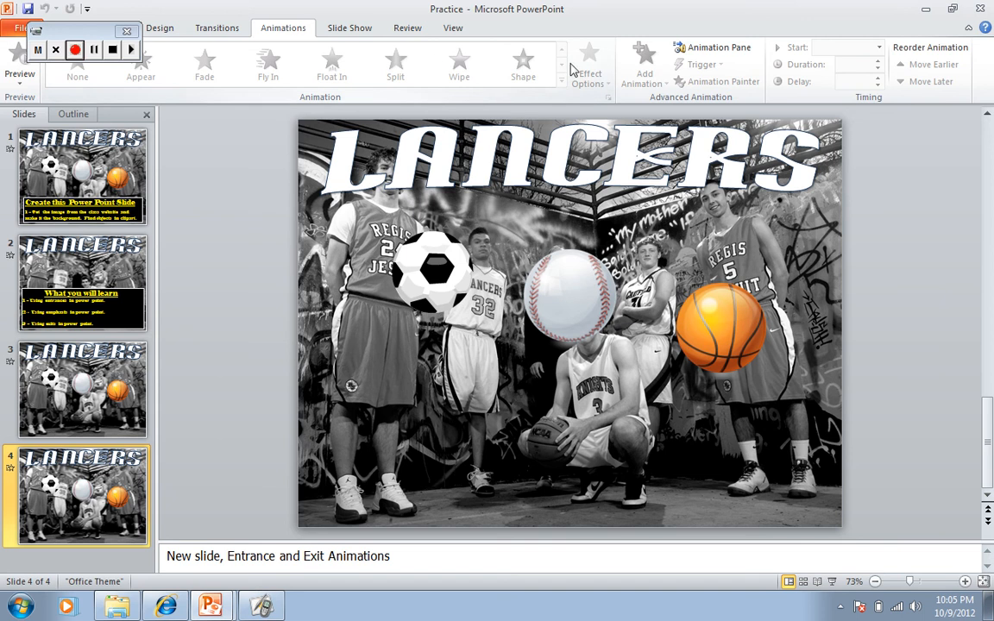
left_click(714, 52)
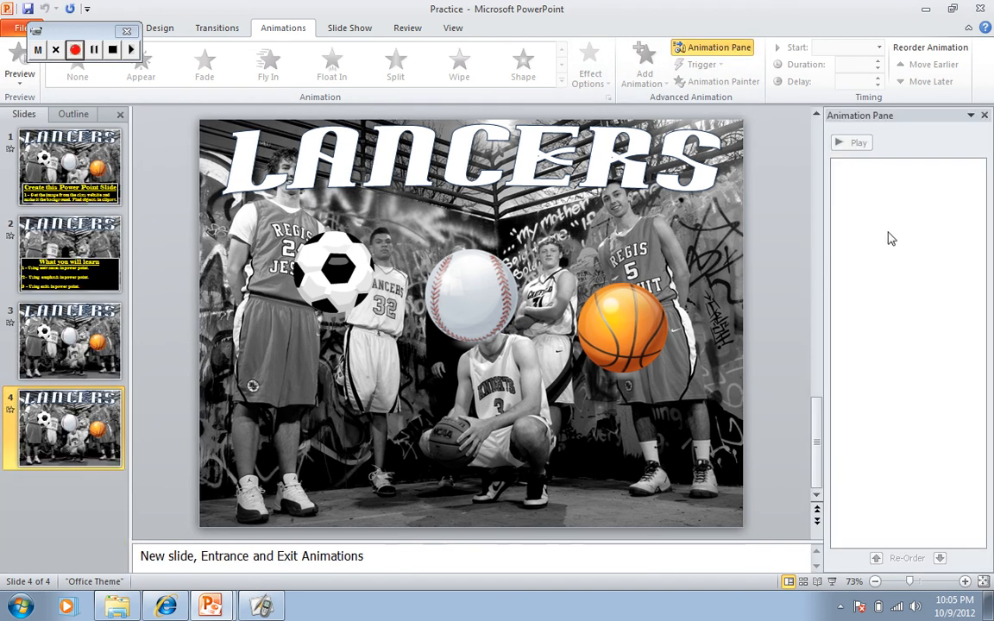
Add a Dissolve In entrance effect to the soccer ball on slide 4
left_click(333, 288)
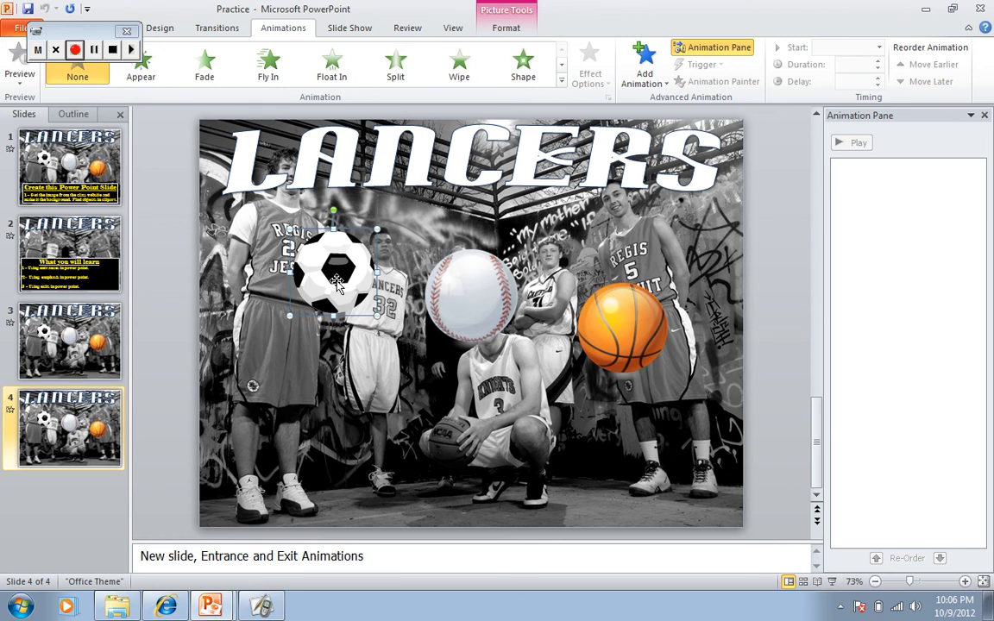
left_click(649, 69)
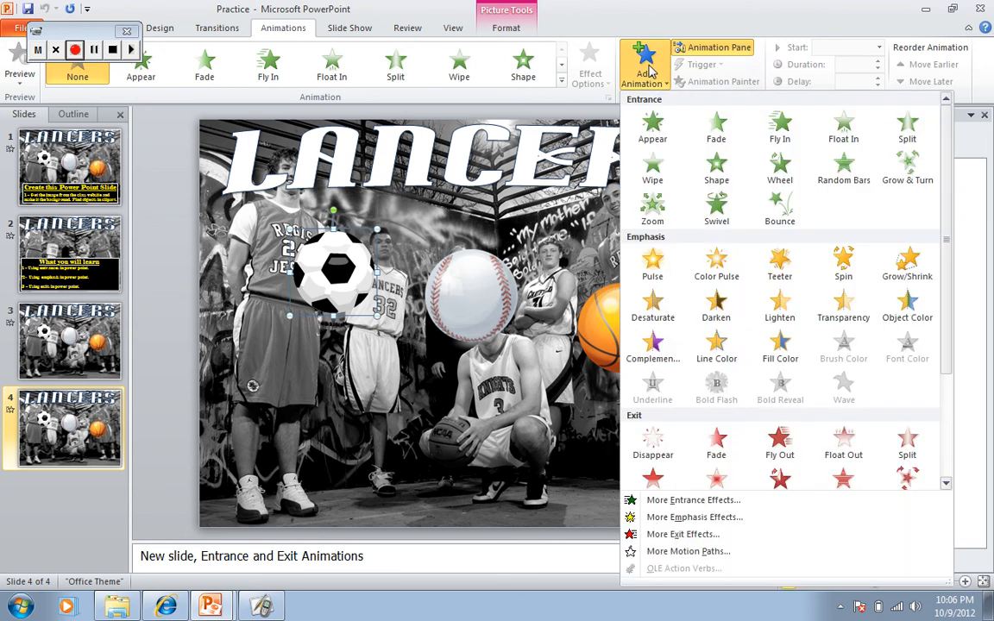
left_click(661, 502)
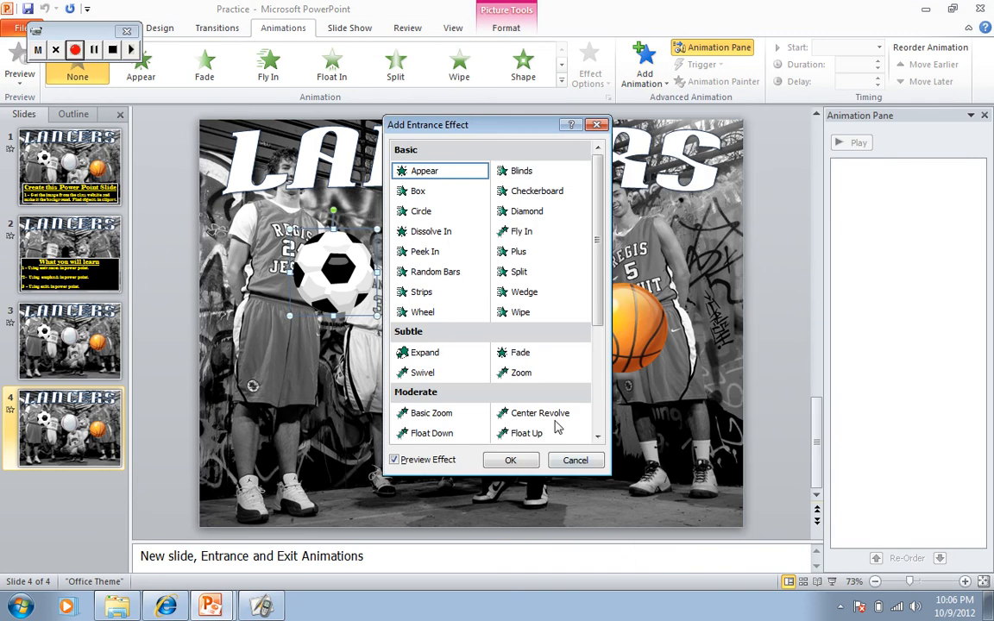
left_click_drag(468, 125, 762, 168)
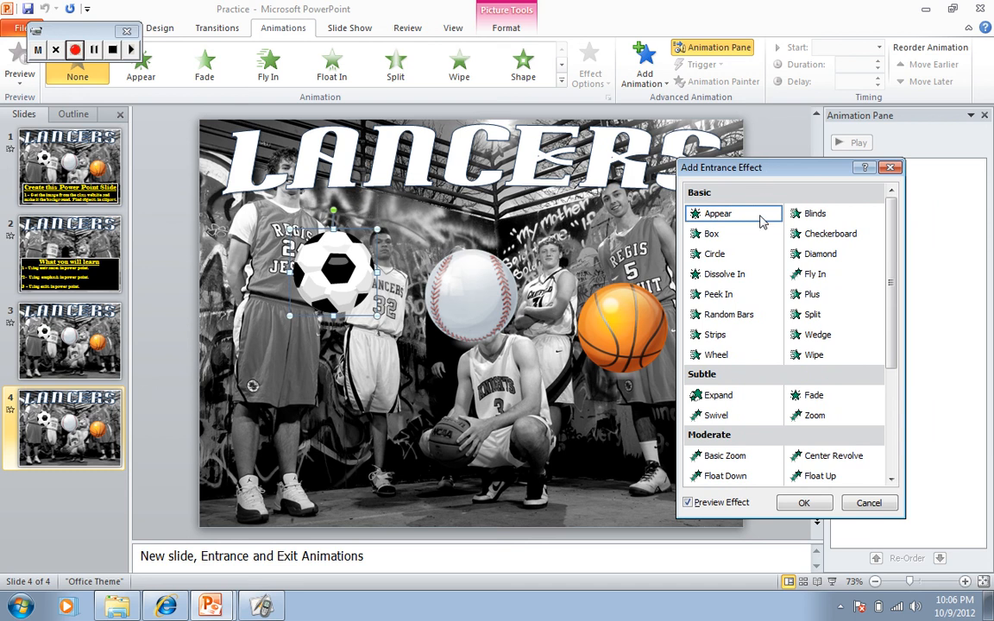
left_click(818, 398)
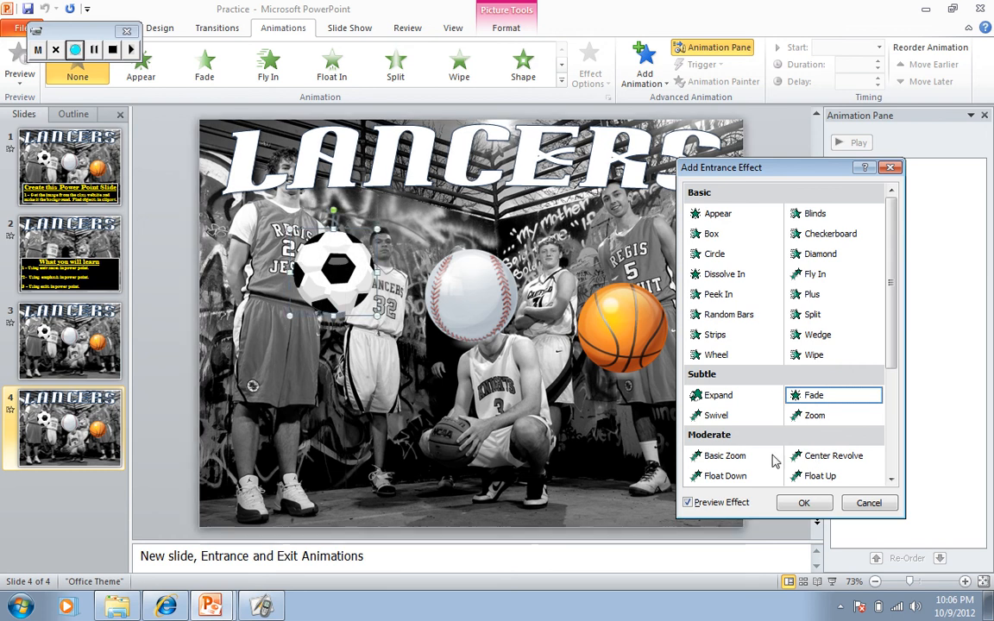
left_click(743, 281)
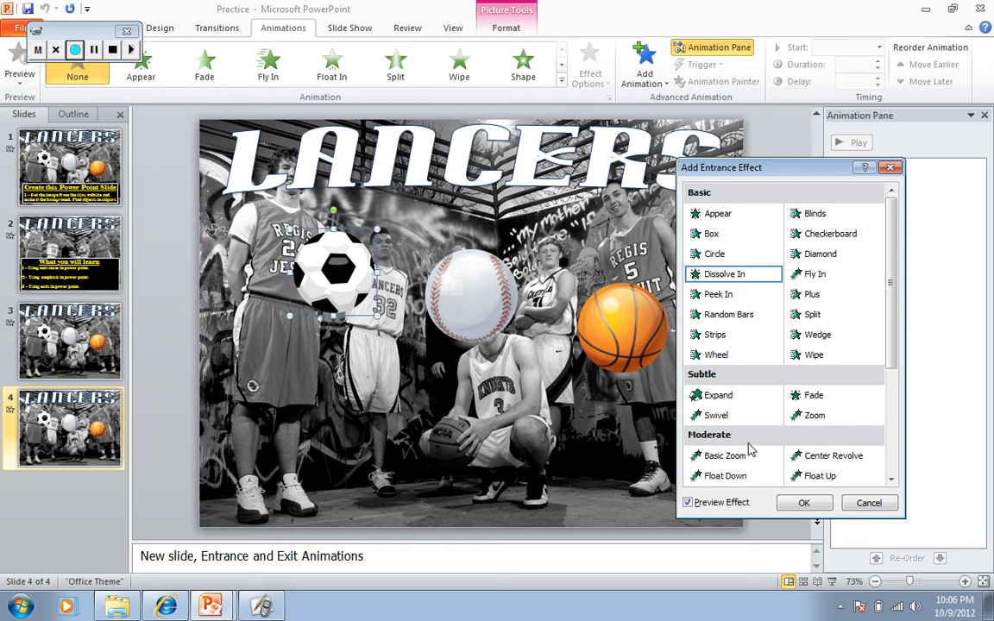
left_click(801, 506)
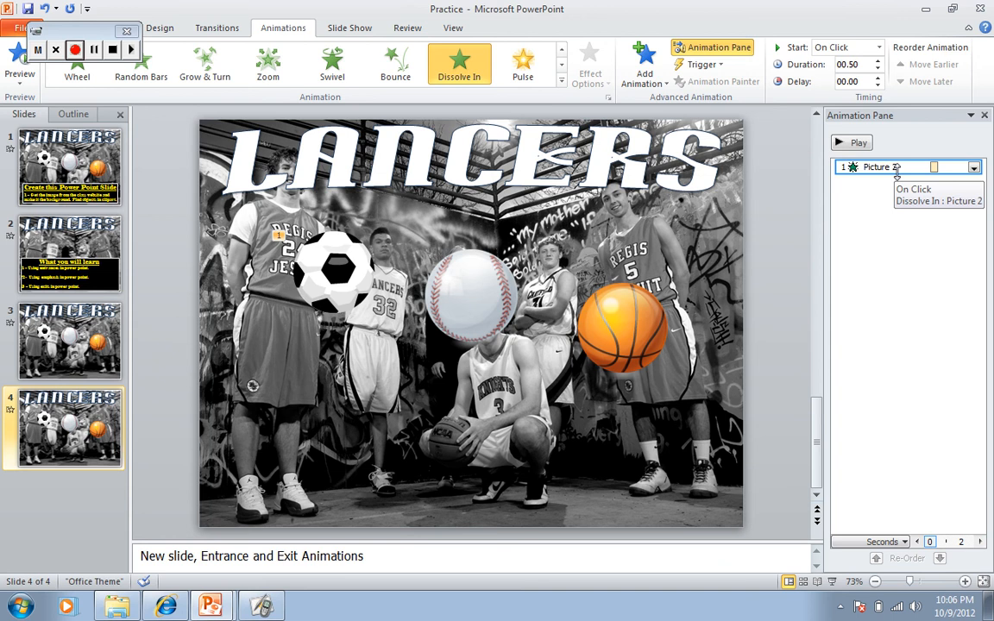
Set the duration of the soccer ball's Dissolve In effect to 2 seconds (Medium)
left_click(974, 169)
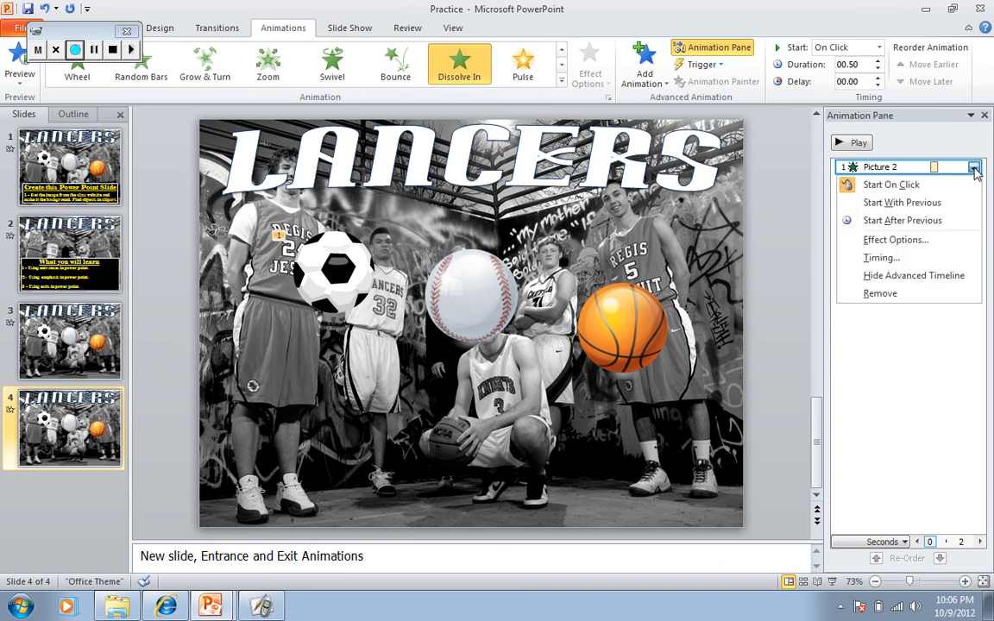
left_click(916, 247)
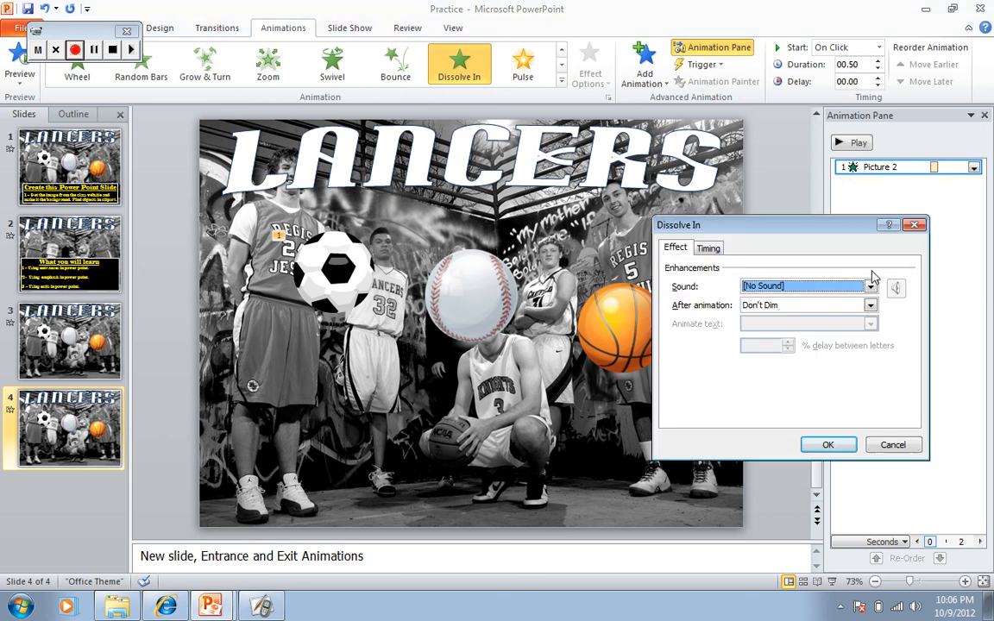
left_click(710, 249)
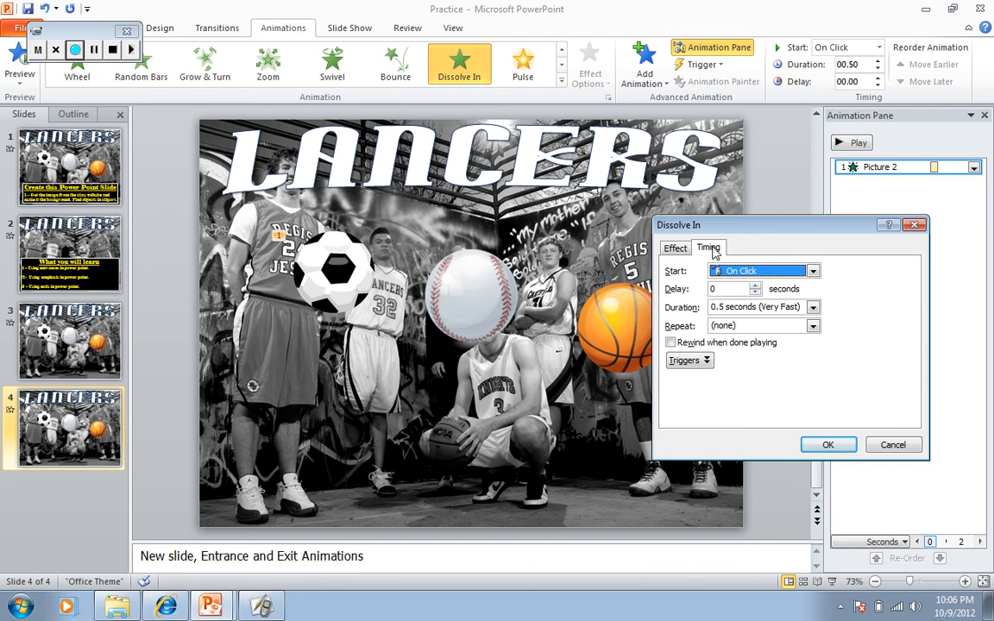
left_click(778, 307)
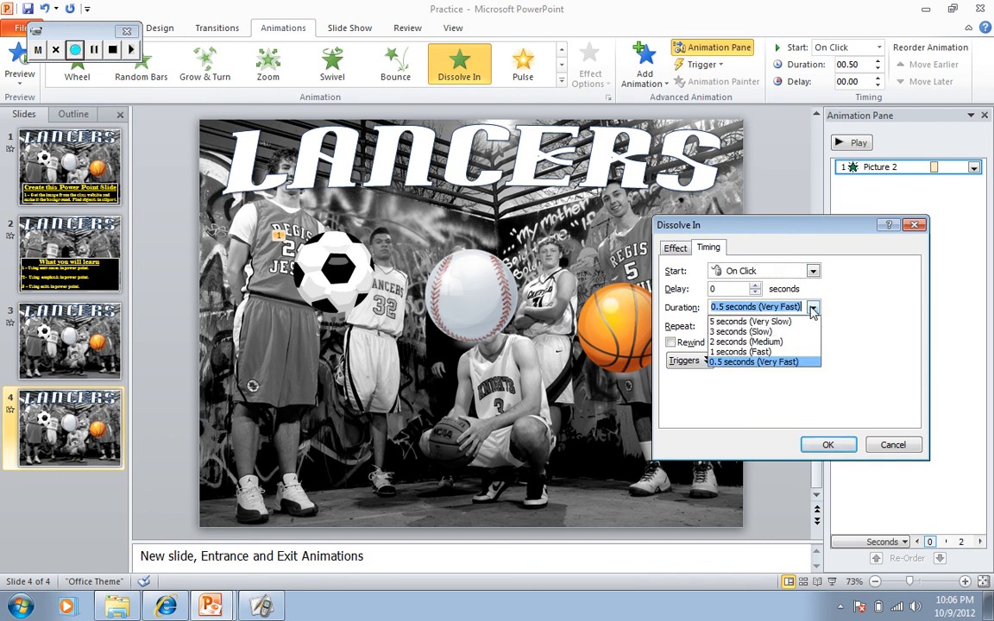
left_click(794, 342)
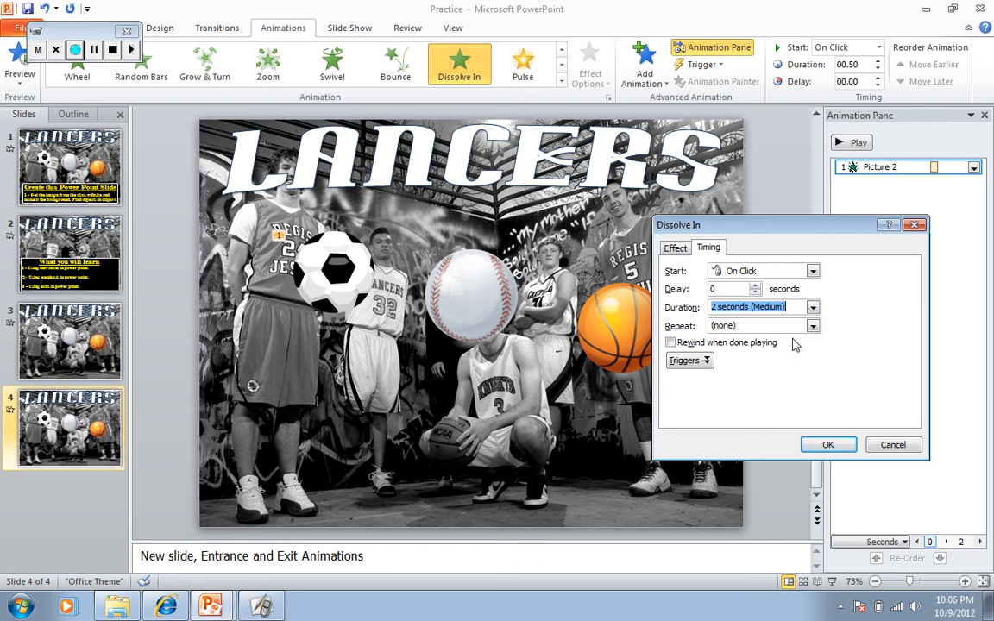
left_click(826, 444)
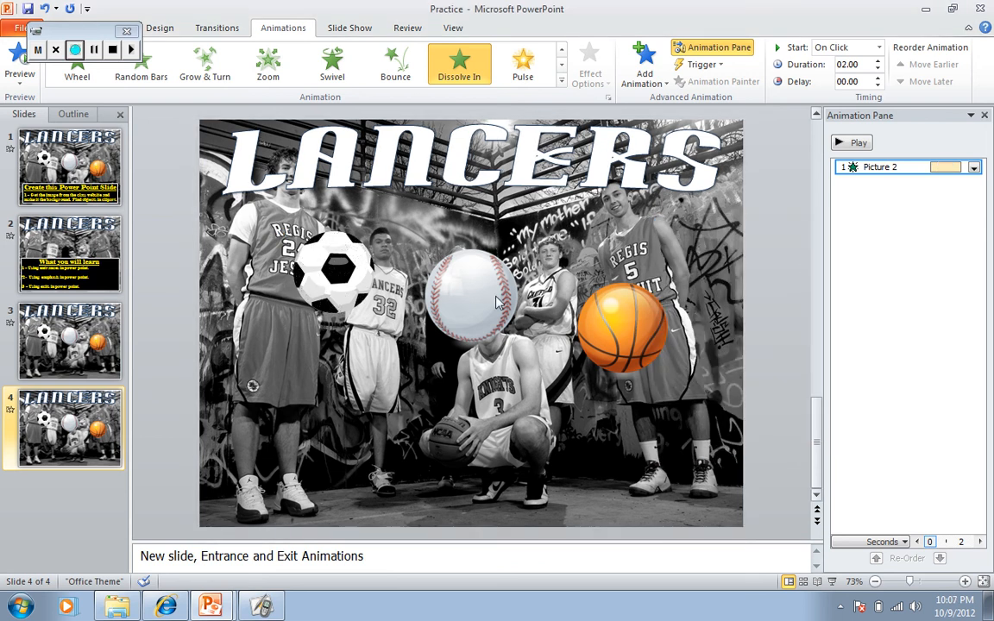
Add a Swivel entrance to the baseball and a Float In entrance to the basketball
left_click(495, 297)
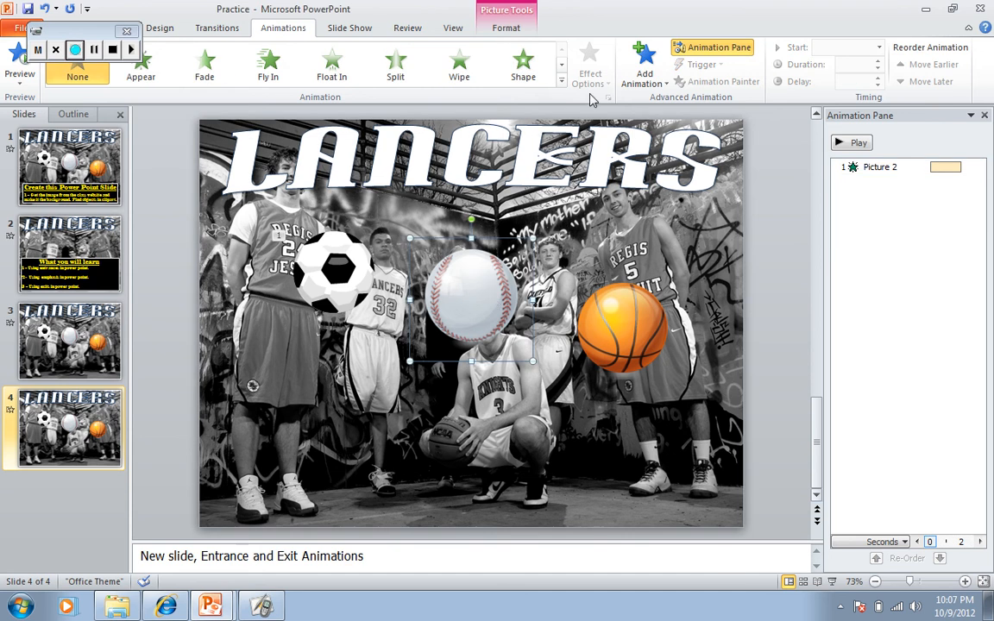
left_click(643, 69)
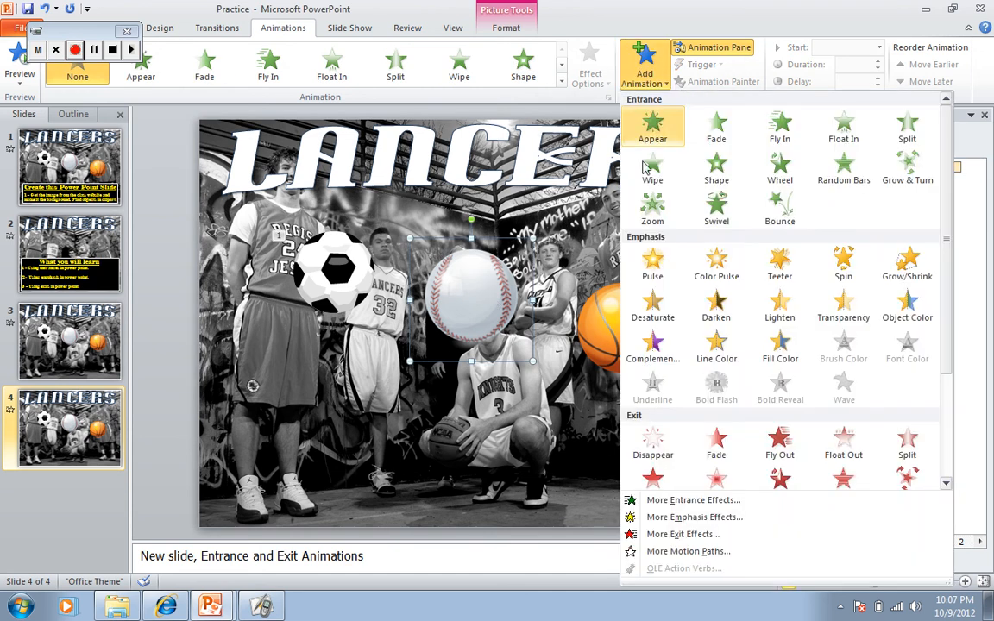
left_click(719, 220)
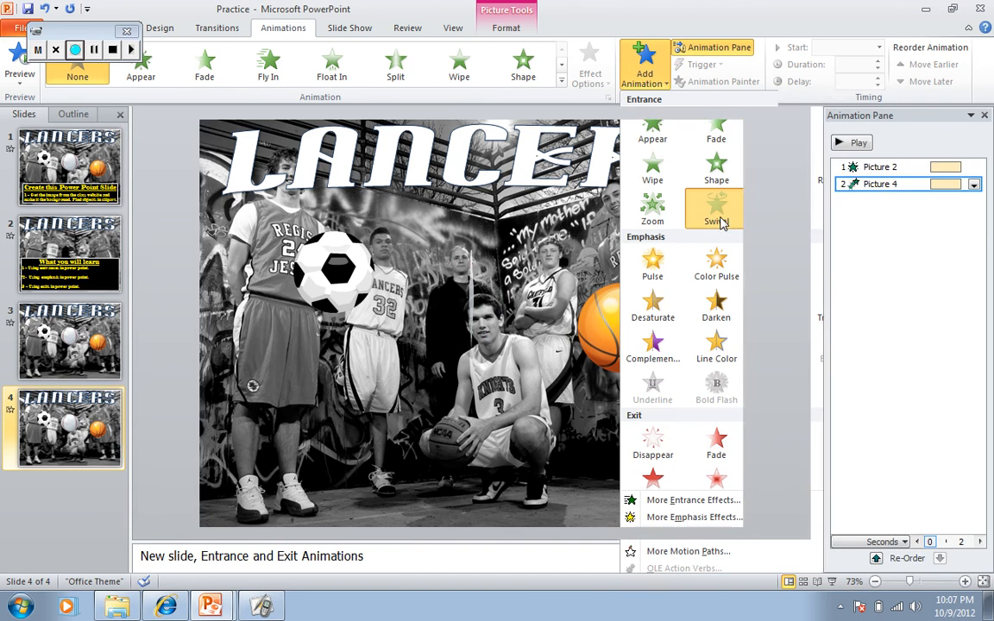
left_click(568, 296)
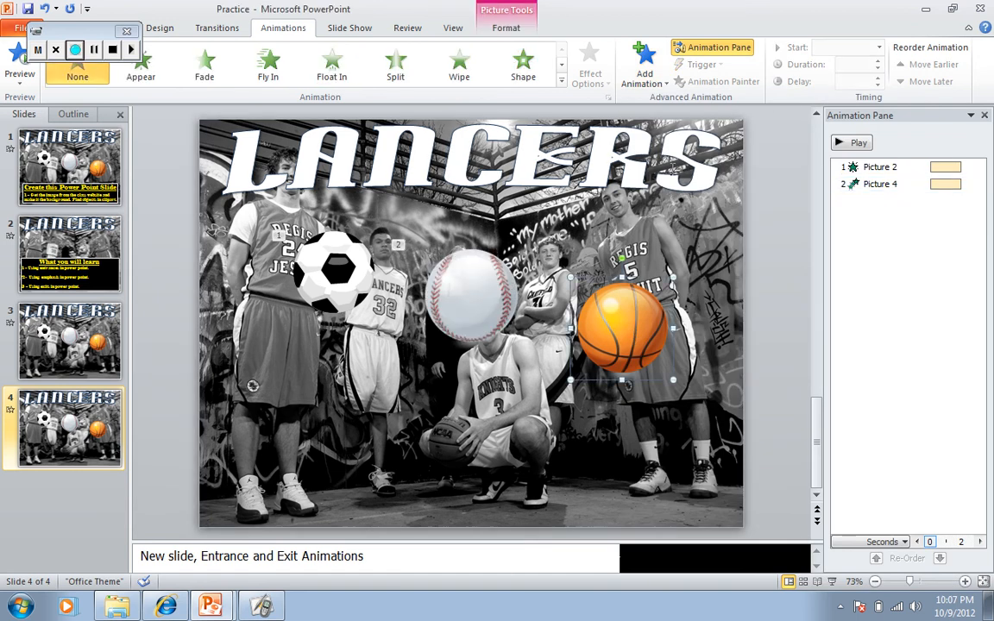
left_click(644, 67)
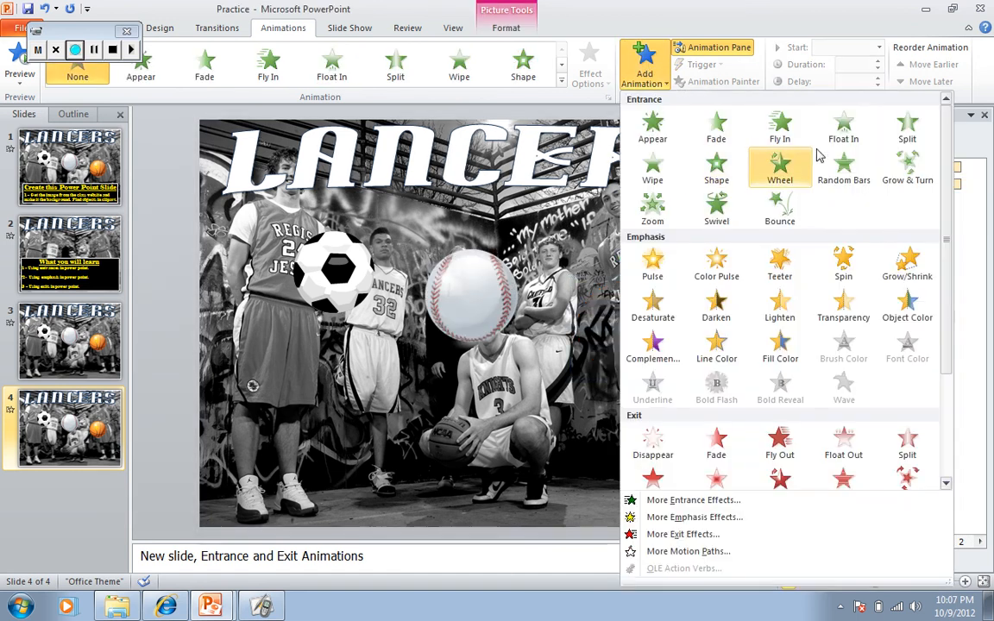
left_click(841, 136)
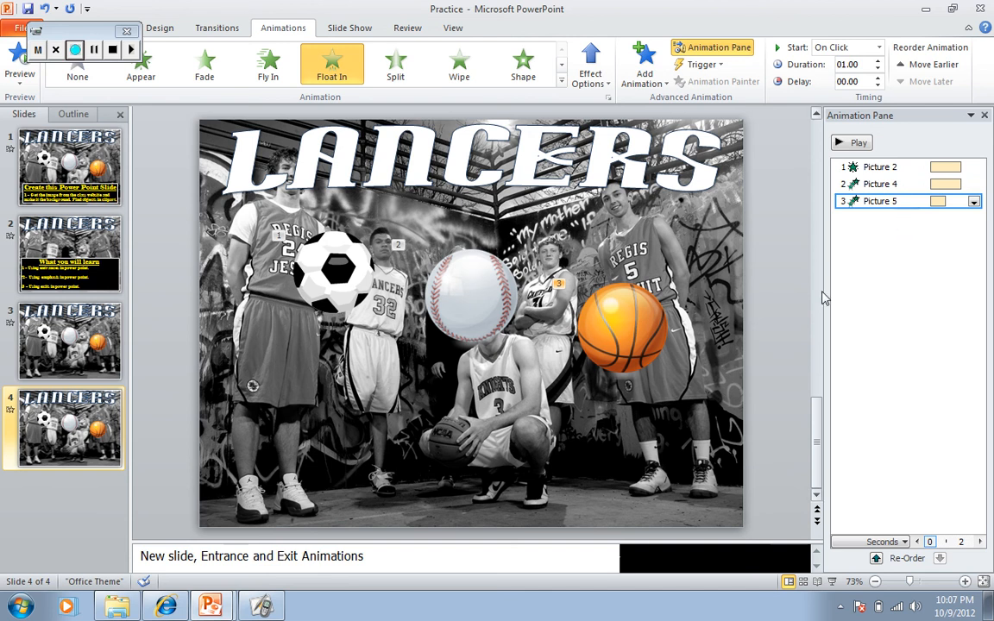
Play slide 4 as a slide show to check the three entrance animations
left_click(833, 582)
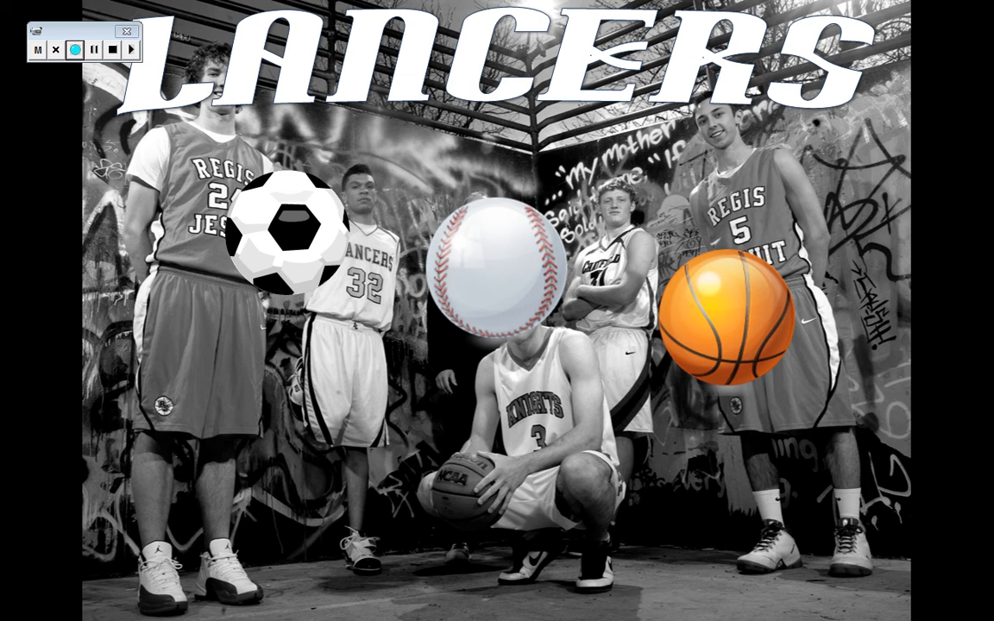
key("Escape")
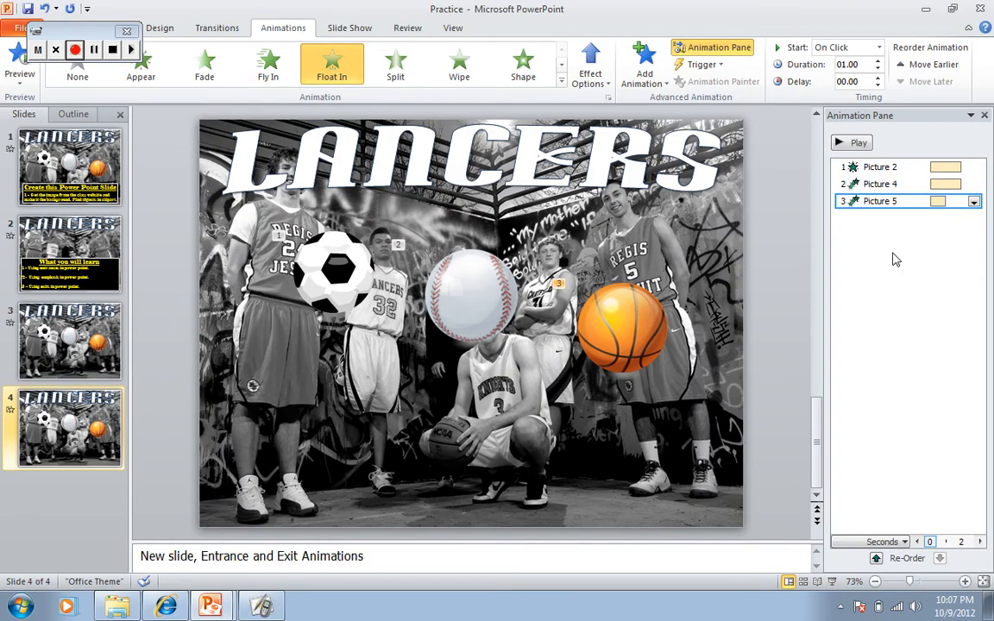
Set the soccer ball's entrance animation to Start On Click
left_click(973, 184)
left_click(978, 169)
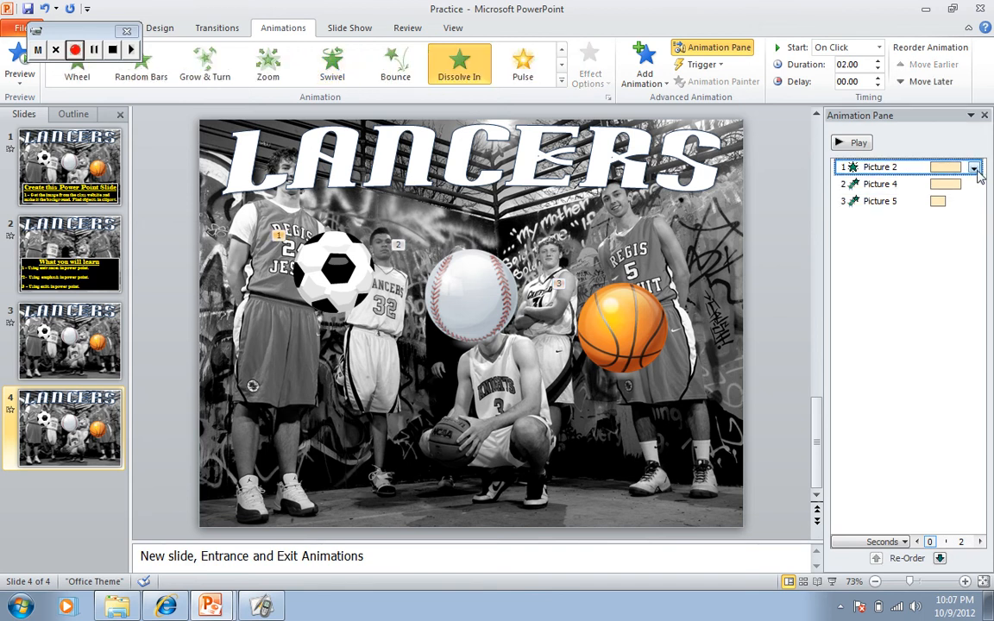
left_click(974, 168)
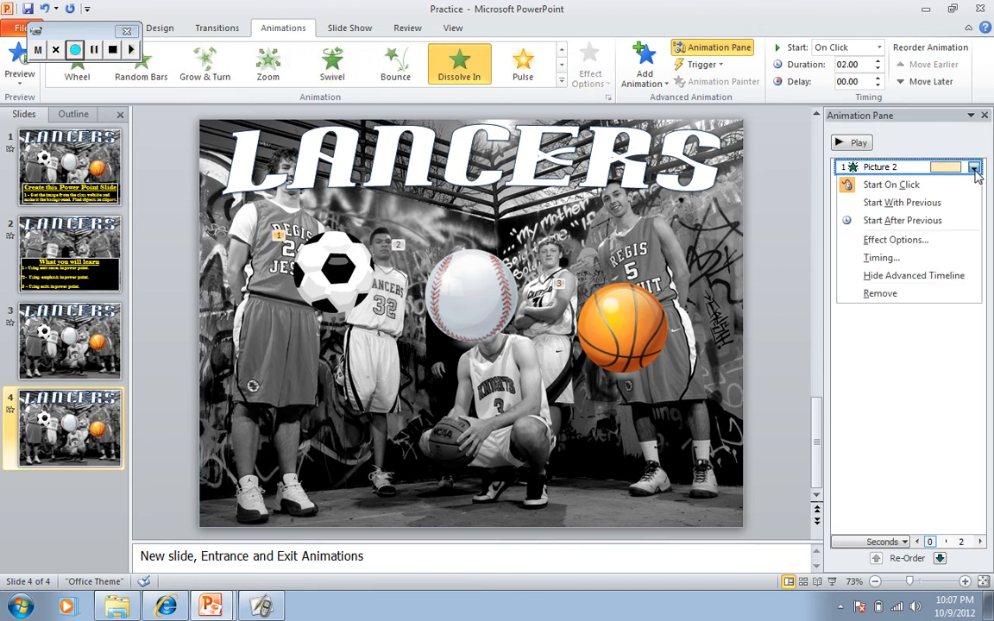
left_click(955, 190)
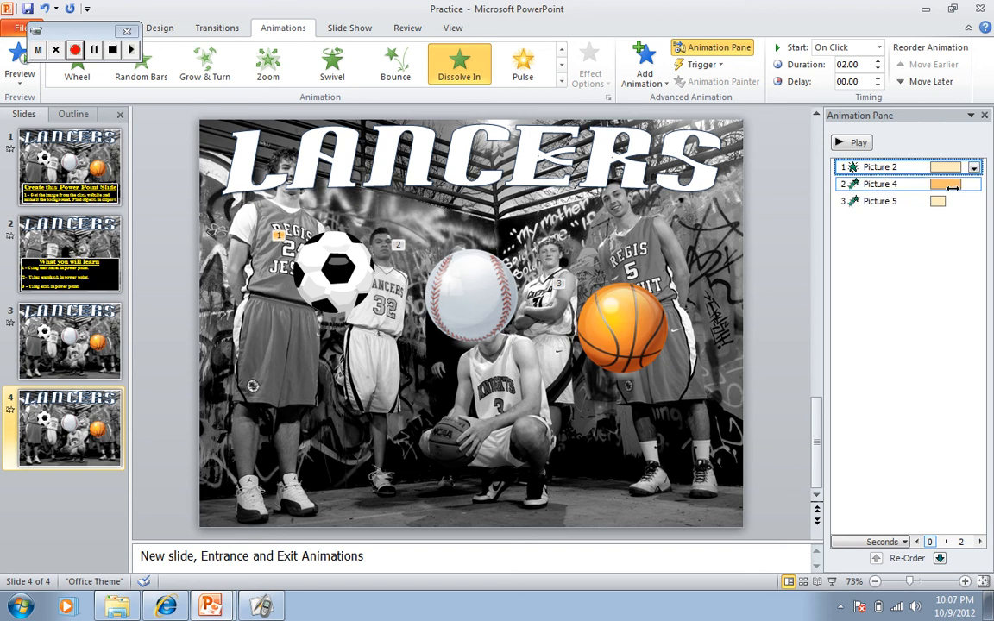
Set the entrance animations of the baseball and the basketball to Start After Previous
left_click(973, 186)
left_click(973, 186)
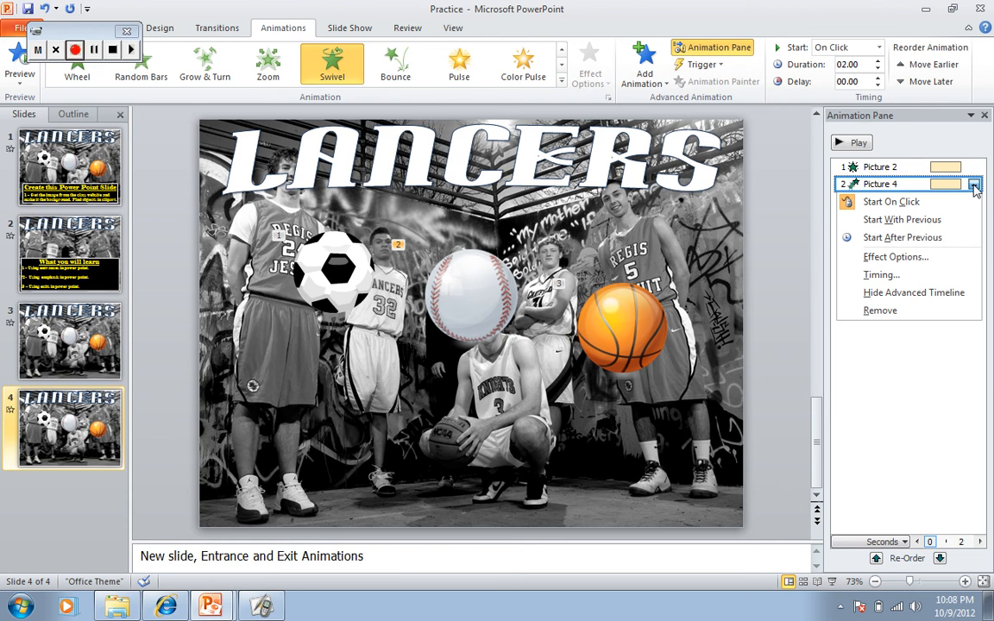
left_click(964, 238)
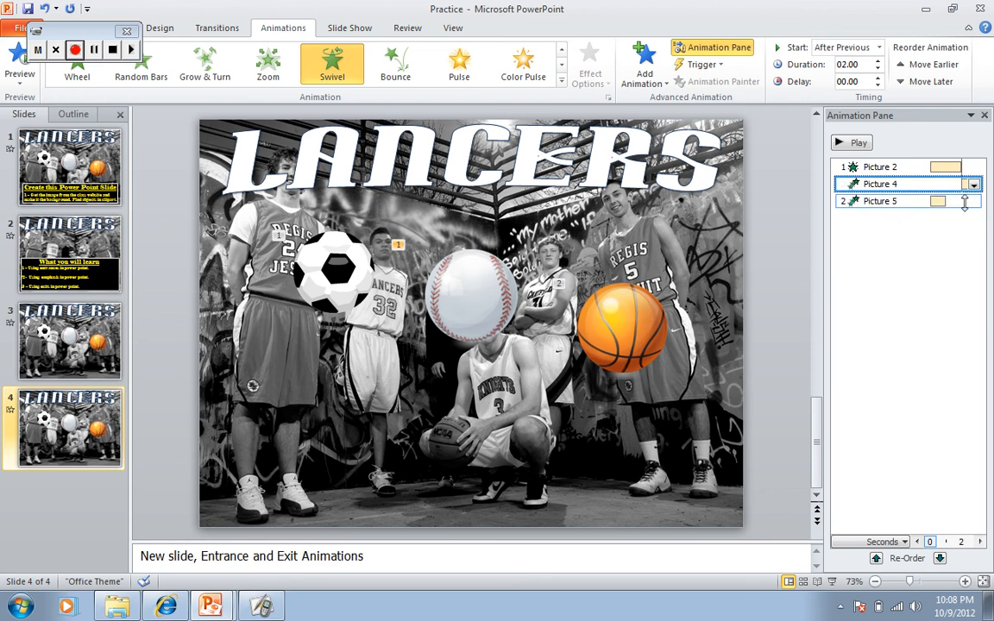
left_click(966, 201)
left_click(973, 202)
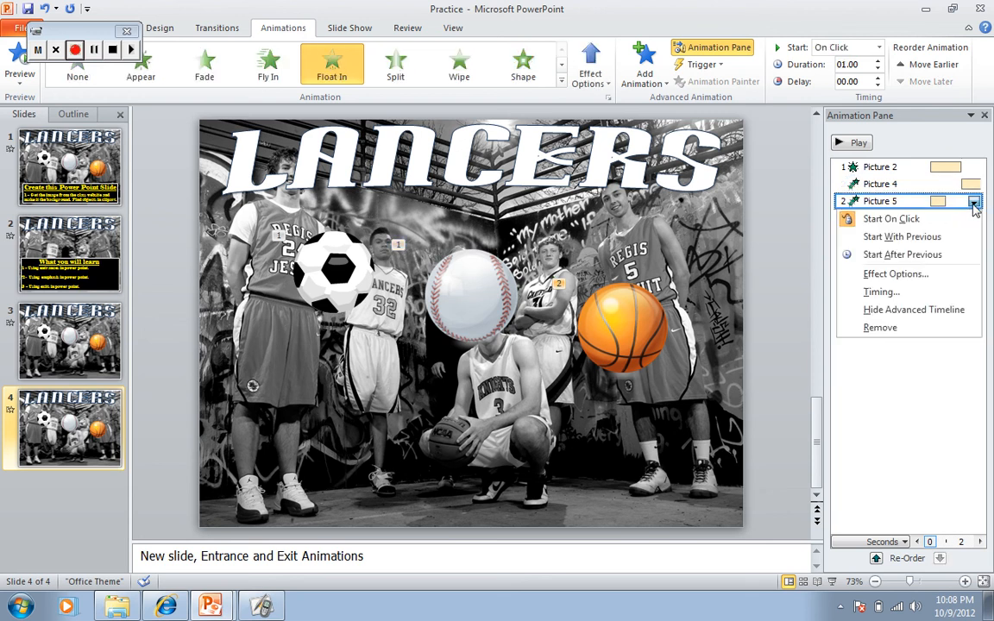
left_click(958, 254)
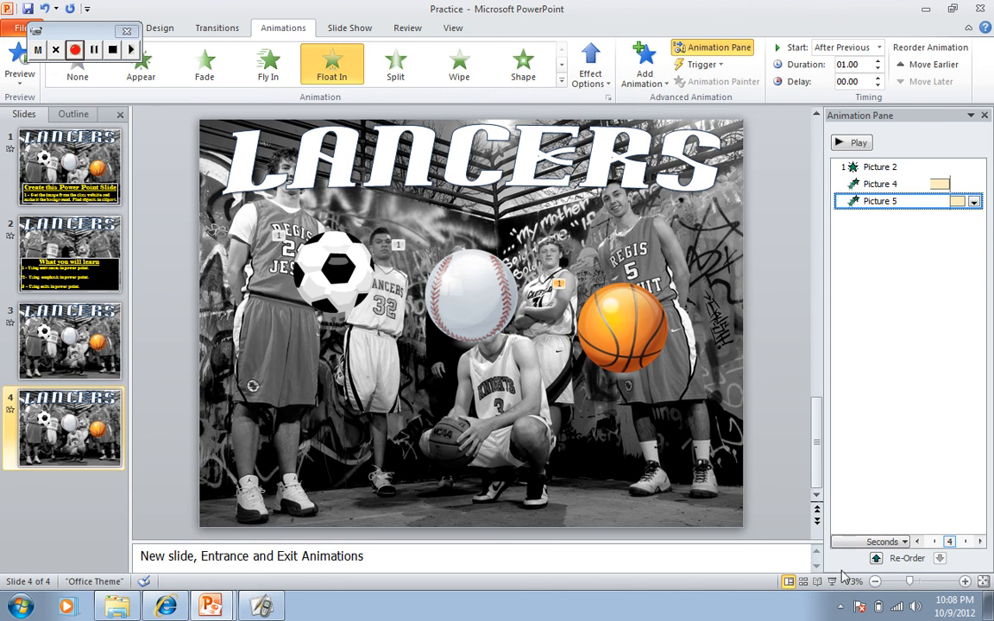
Run slide 4 as a slide show to check that the balls enter one after another, and return to editing
left_click(833, 583)
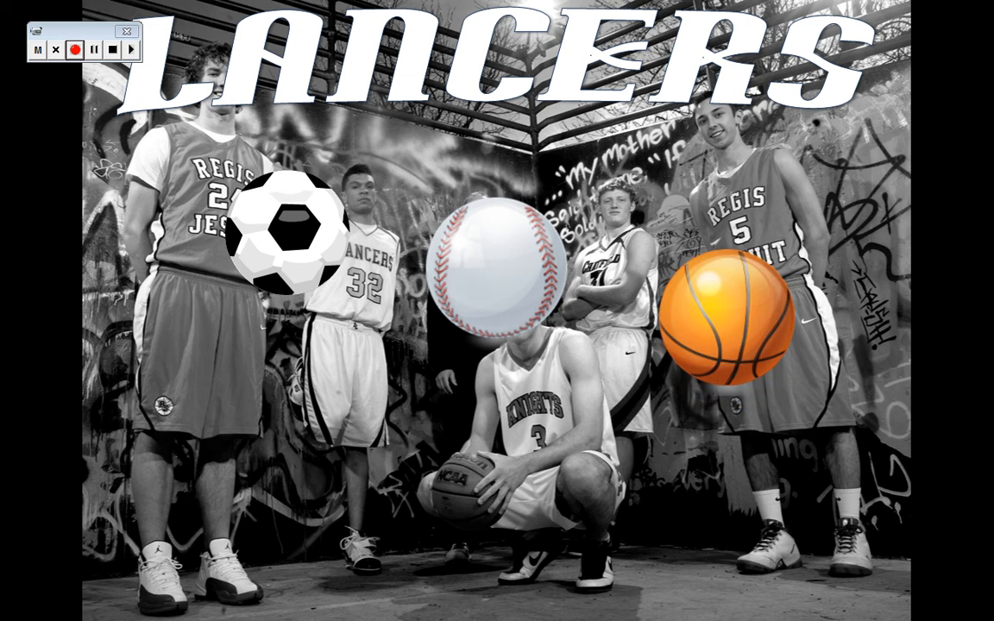
key("Escape")
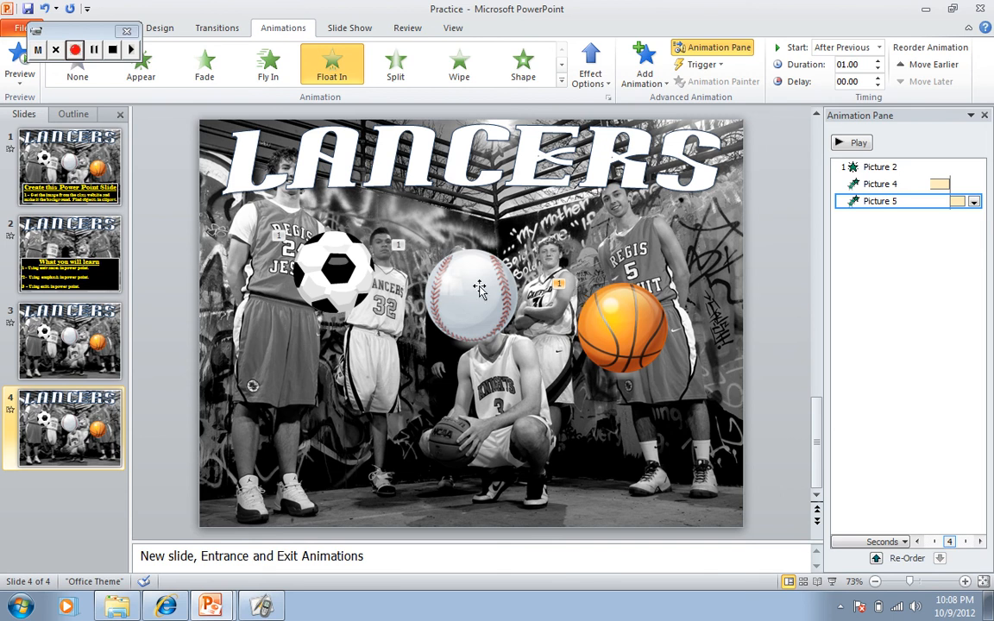
Add a Dissolve Out exit effect to the soccer ball
left_click(343, 285)
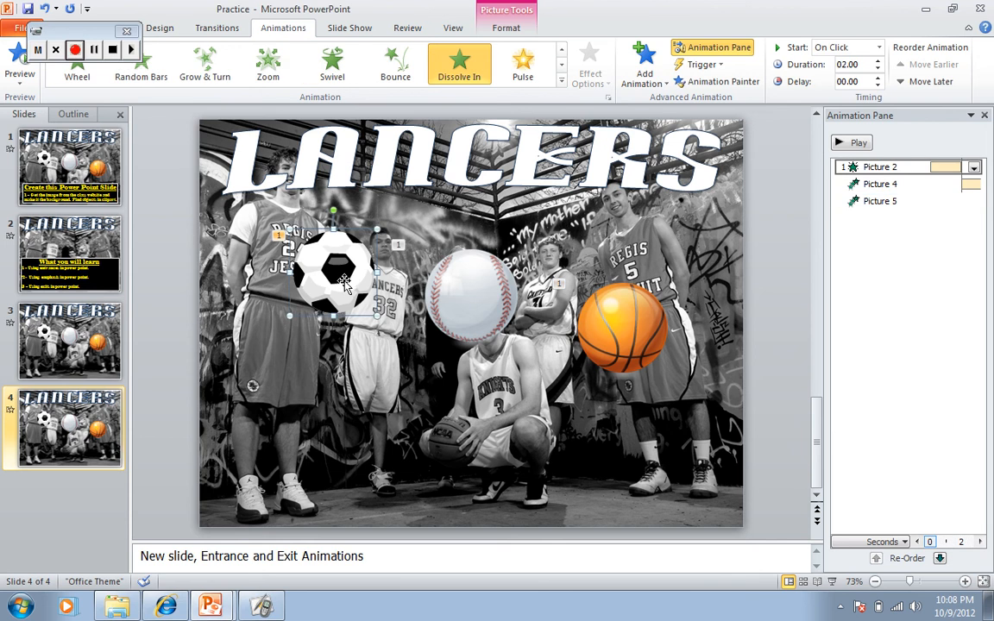
left_click(639, 74)
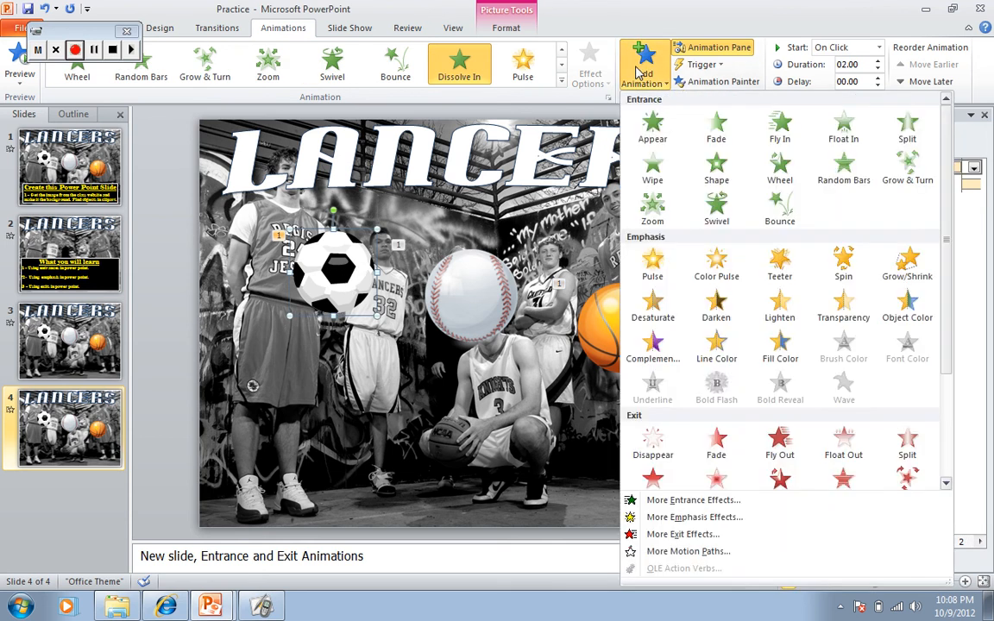
left_click(669, 534)
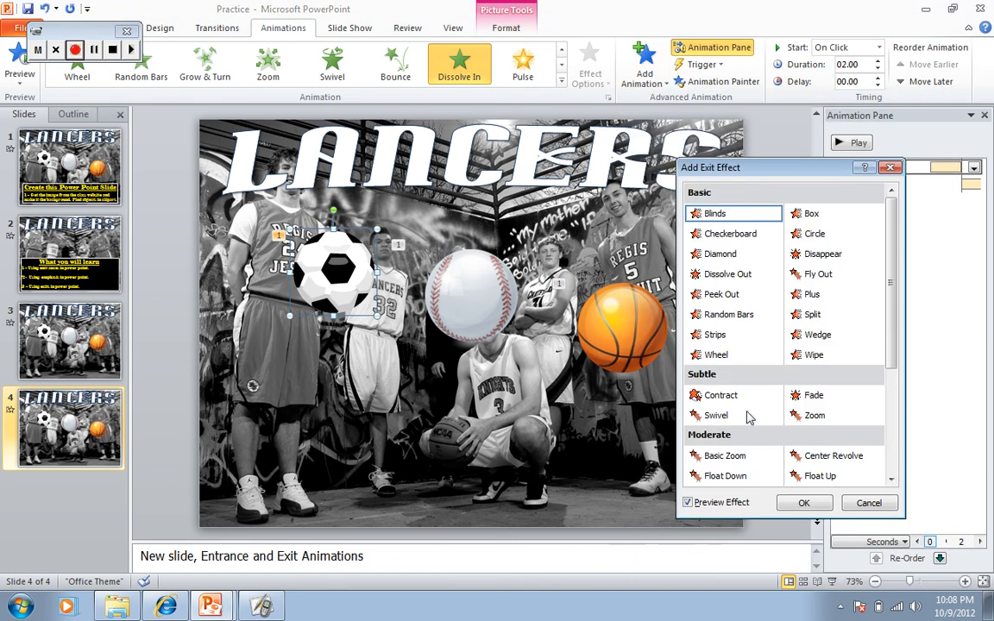
left_click(733, 276)
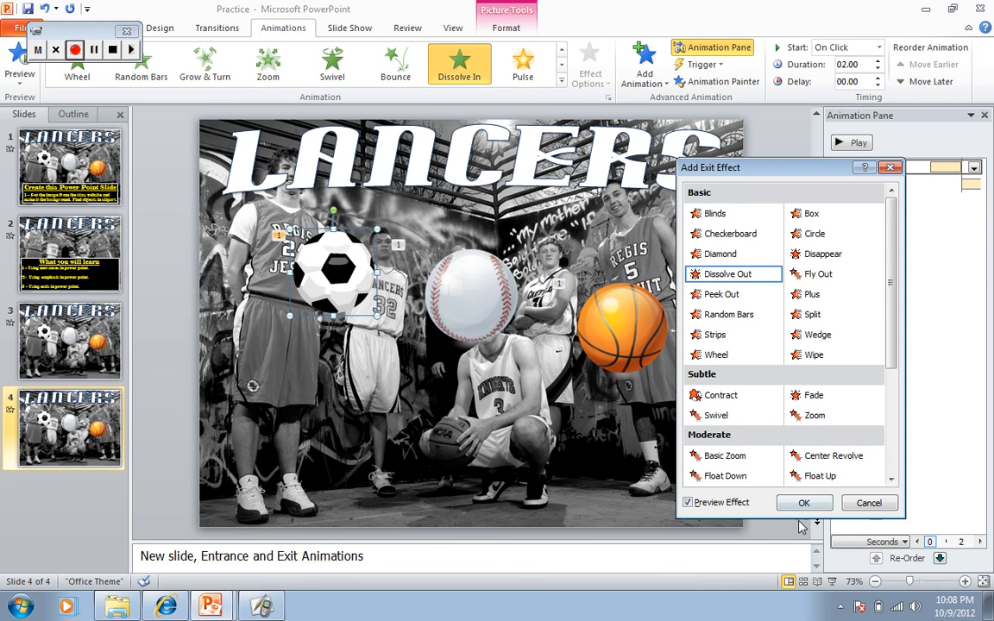
left_click(803, 504)
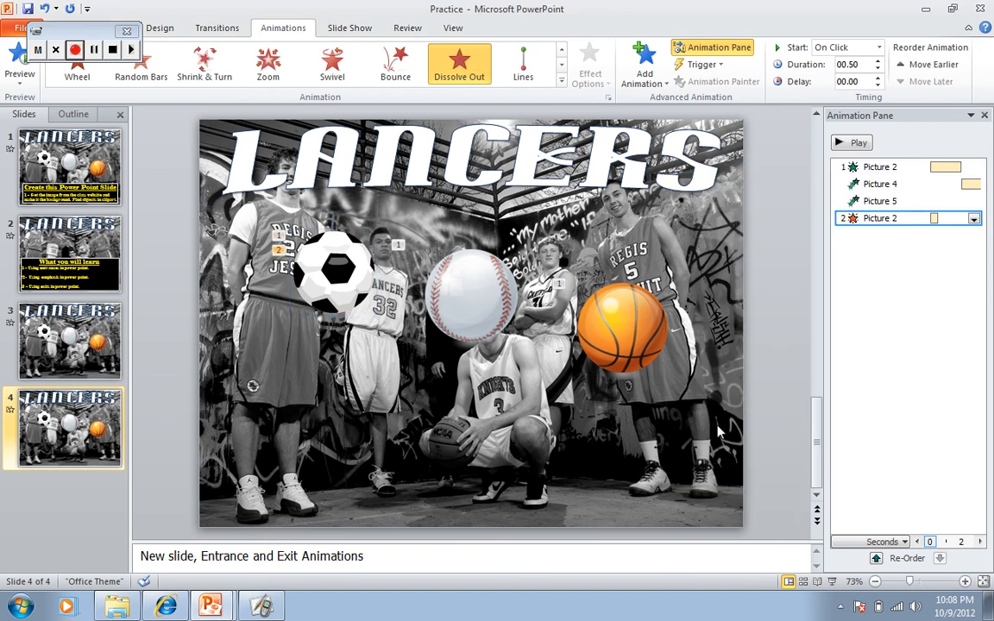
Add a Dissolve Out exit effect to the basketball
left_click(625, 361)
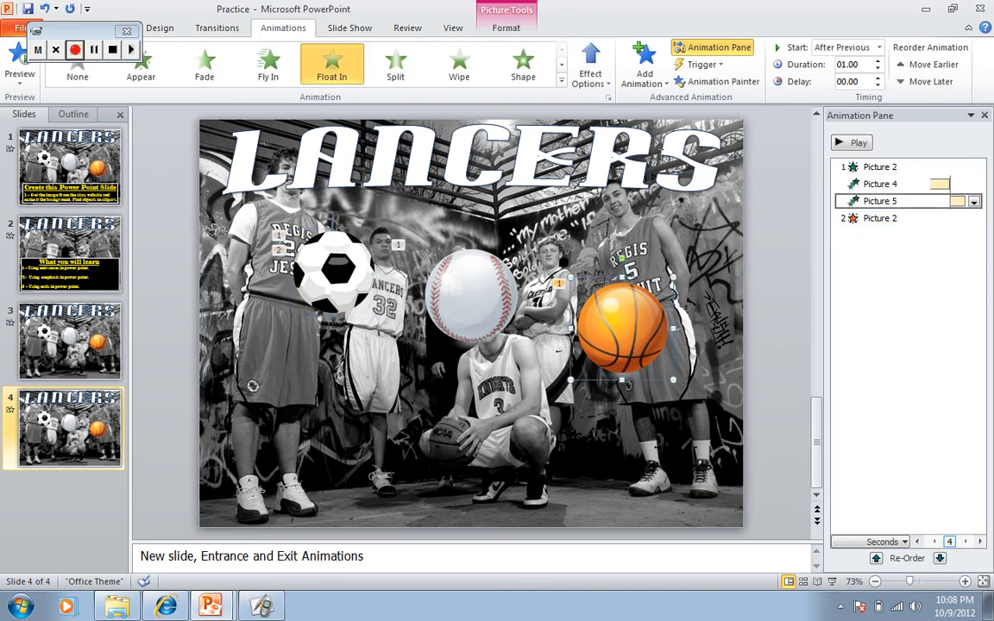
left_click(644, 62)
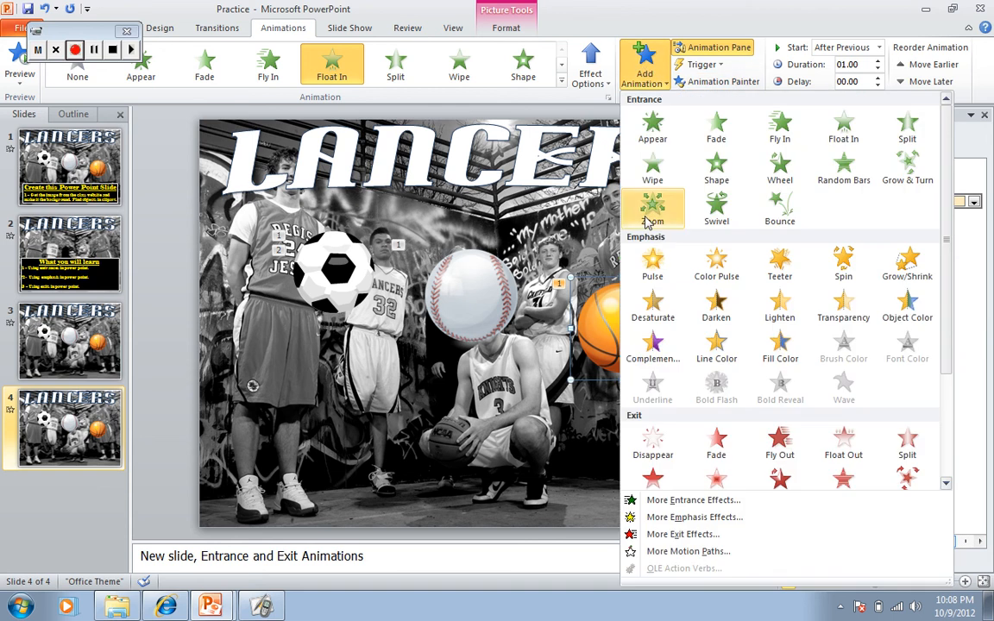
left_click(682, 535)
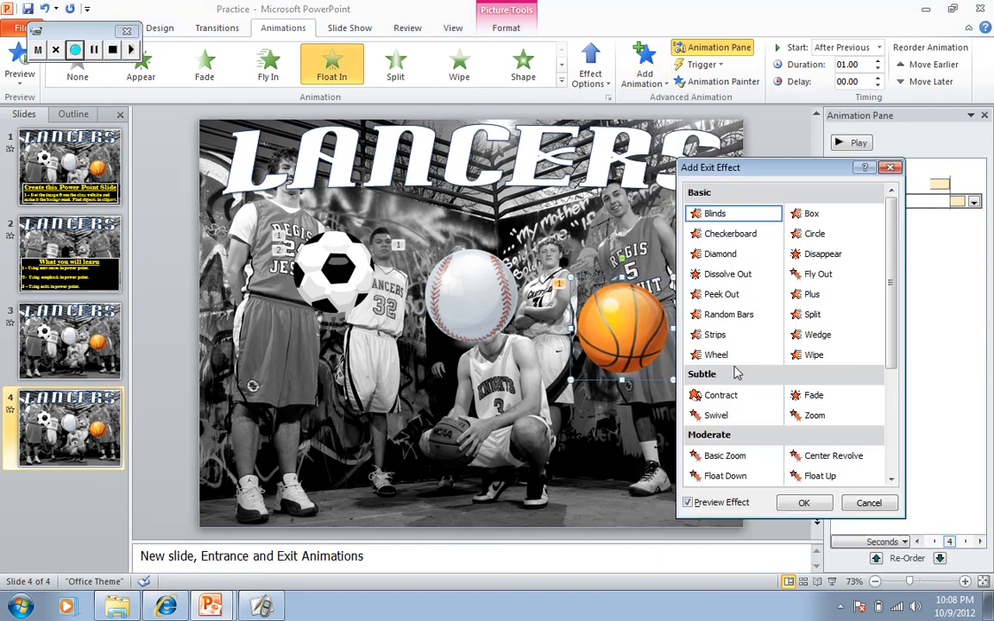
left_click(726, 276)
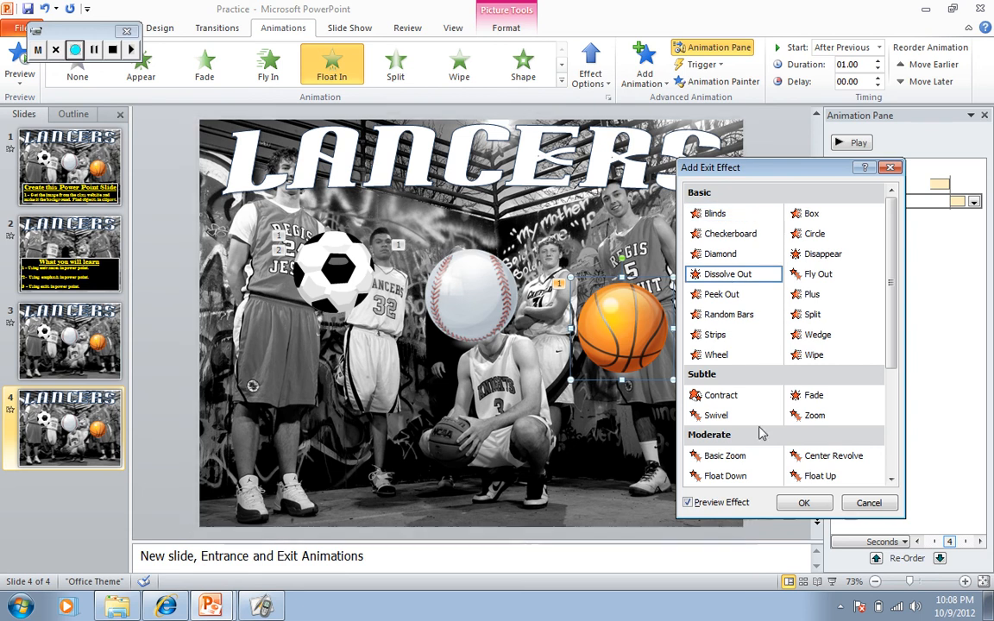
left_click(800, 504)
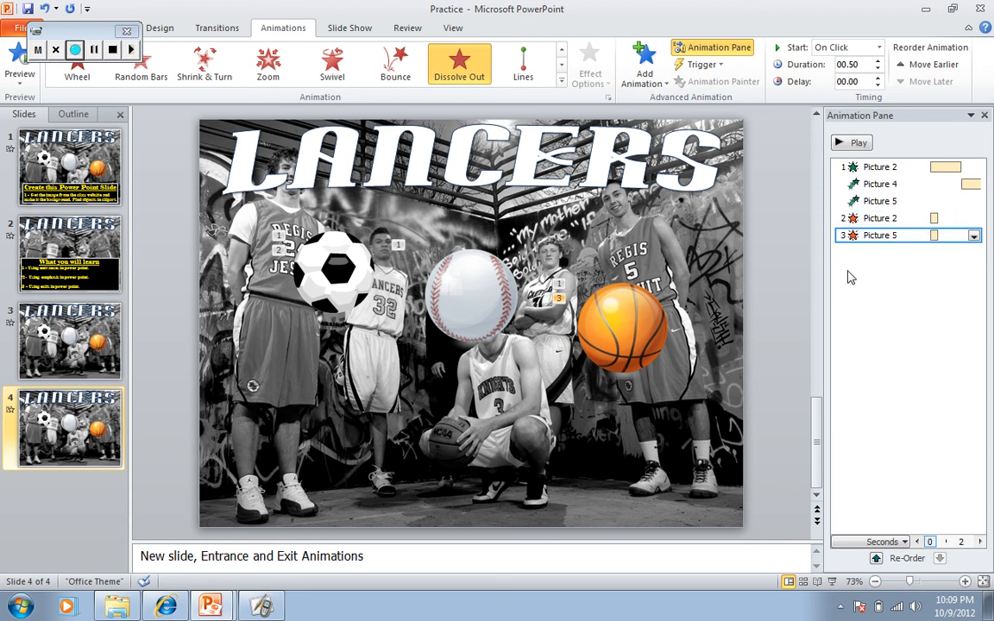
Set the basketball's exit animation to Start With Previous so that it leaves together with the soccer ball
left_click(961, 219)
left_click(973, 219)
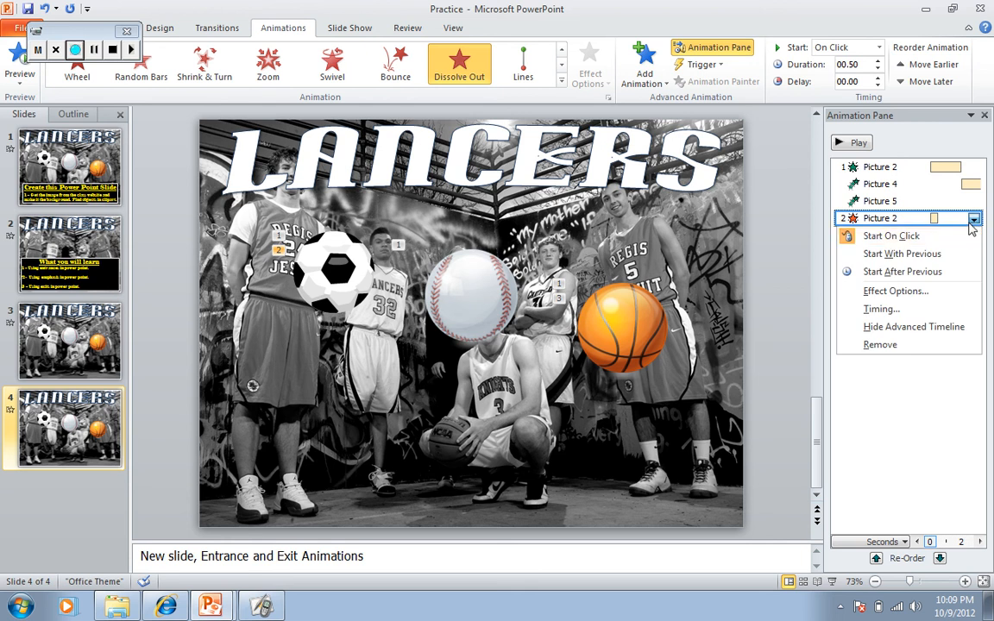
left_click(973, 221)
left_click(973, 238)
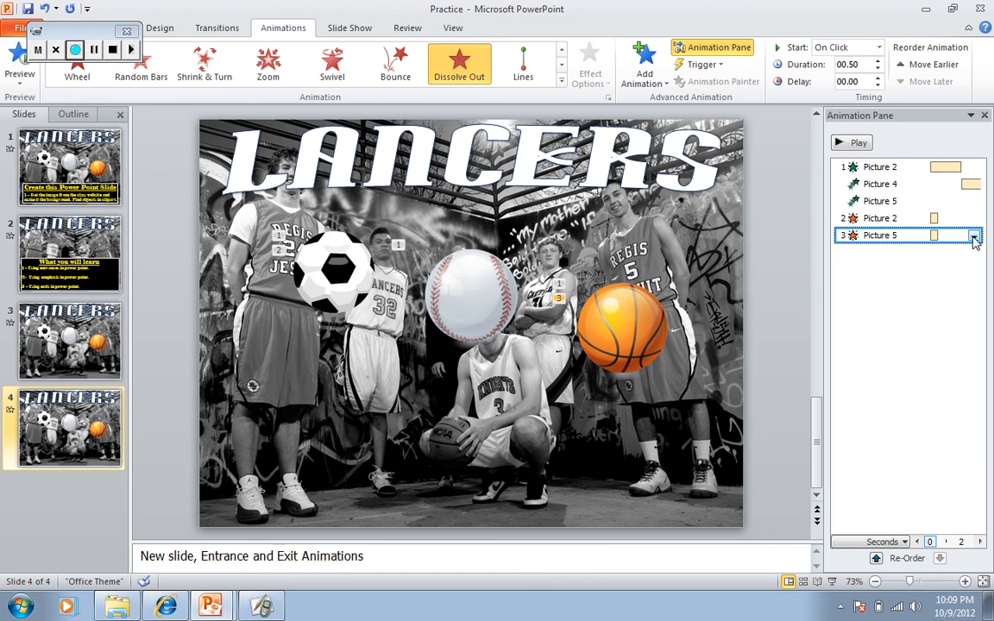
left_click(973, 236)
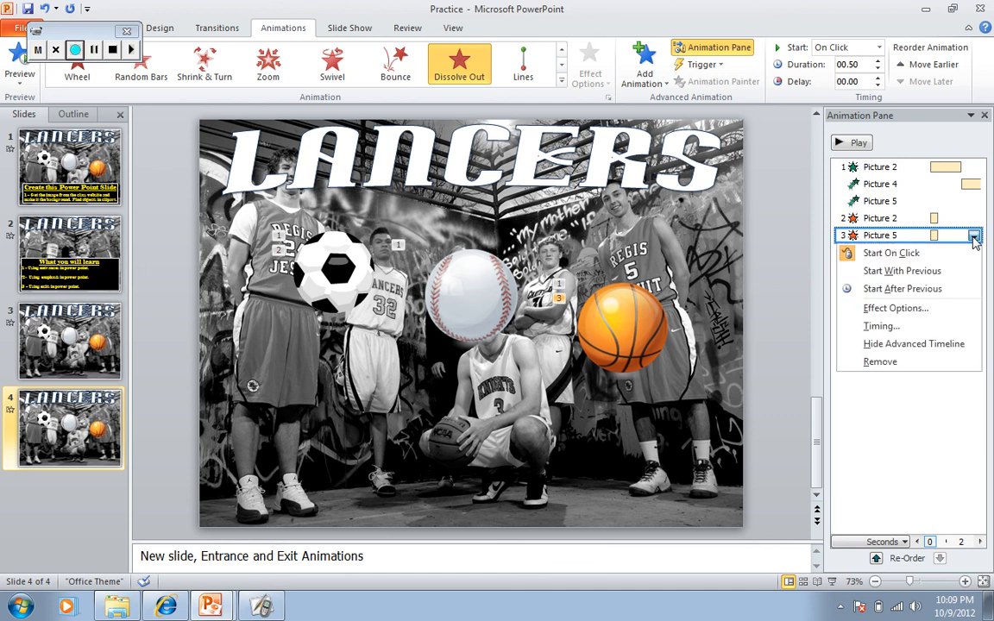
left_click(957, 273)
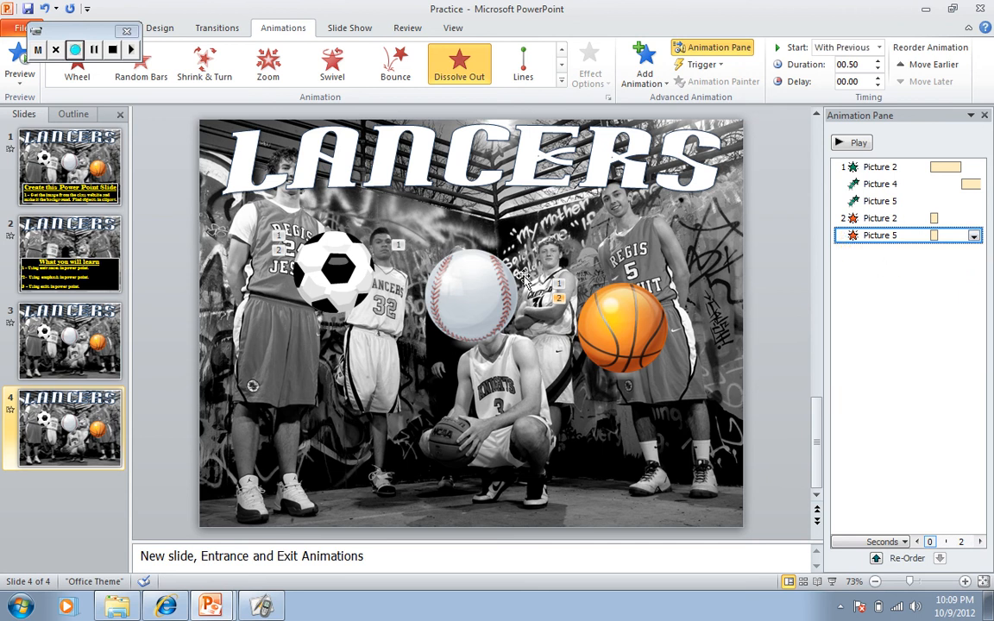
Add a Grow/Shrink emphasis effect to the baseball and set it to Start After Previous
left_click(478, 291)
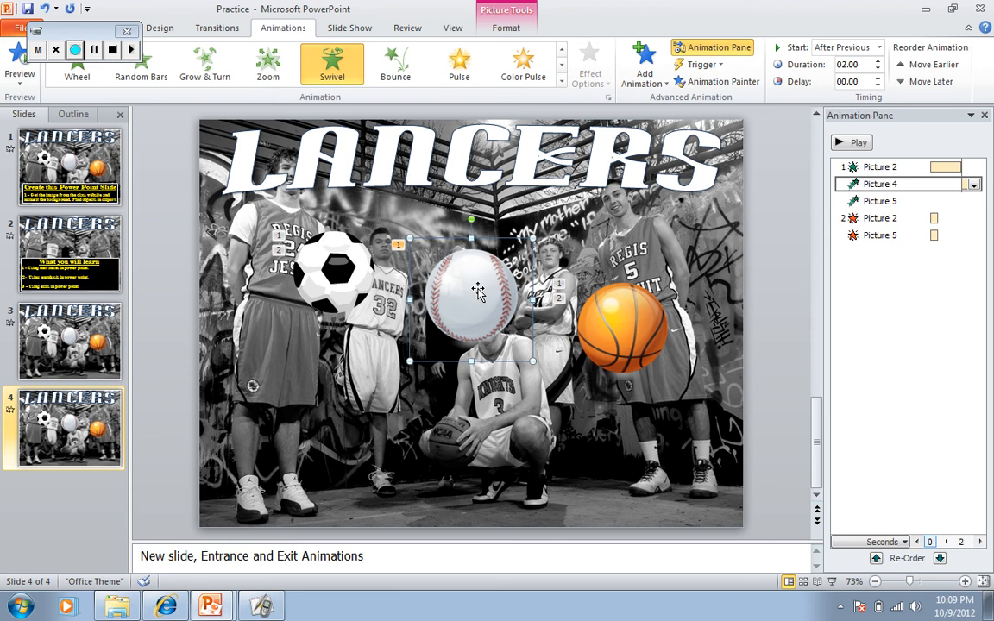
left_click(652, 62)
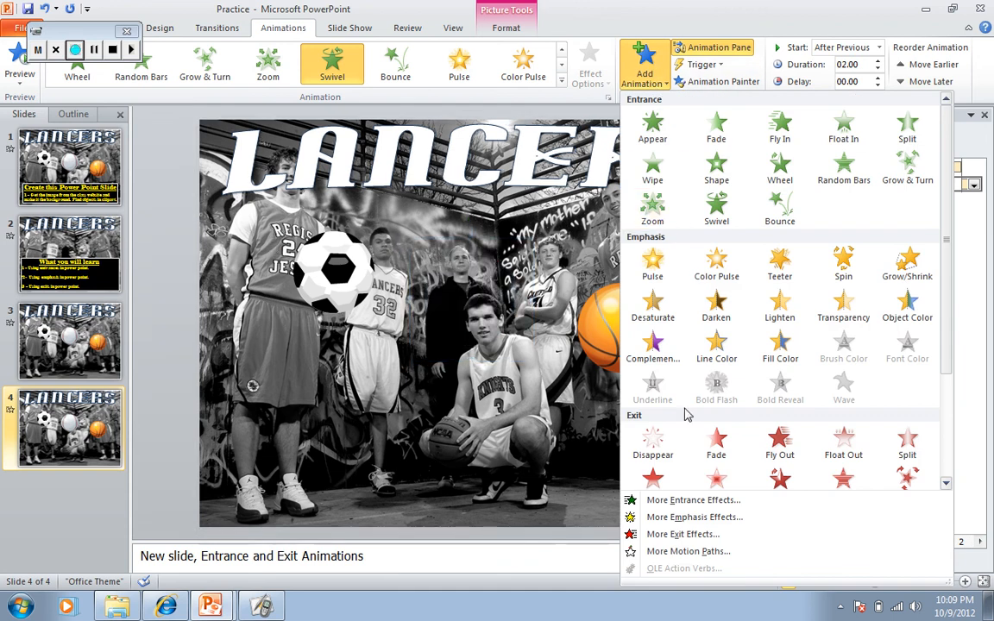
left_click(688, 519)
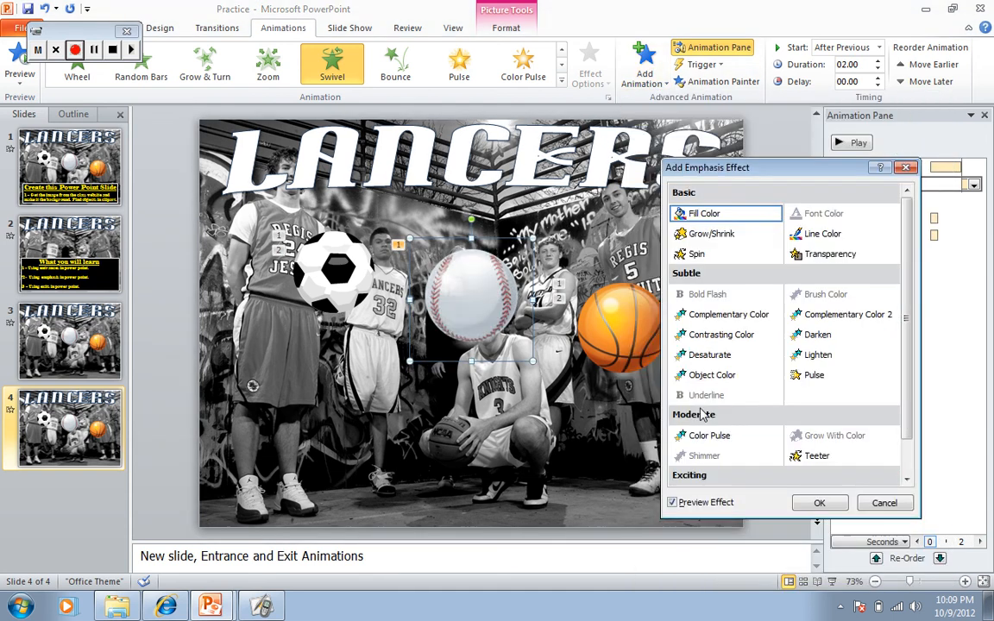
left_click(715, 241)
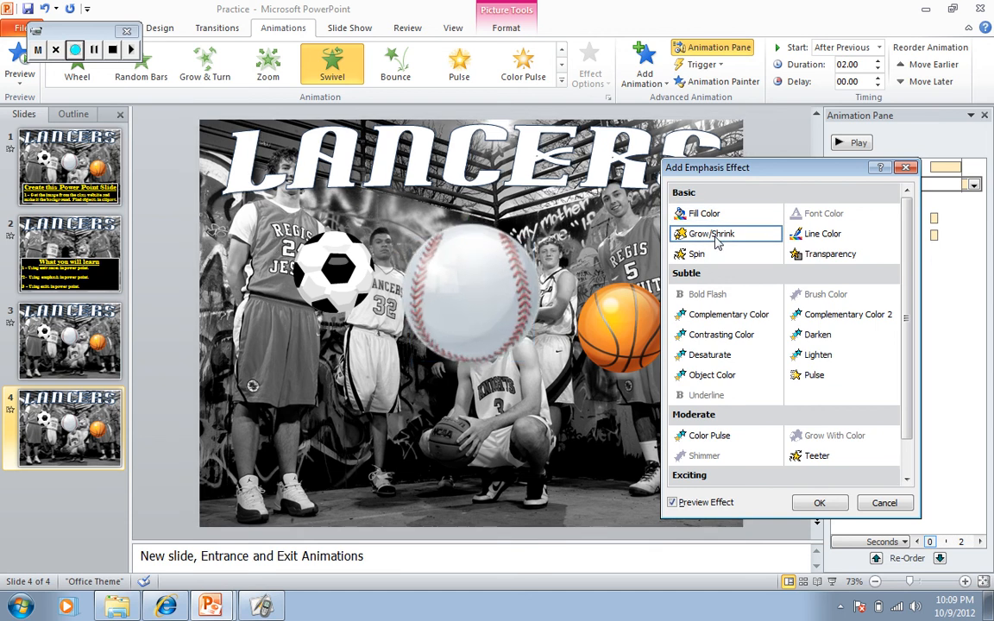
left_click(819, 503)
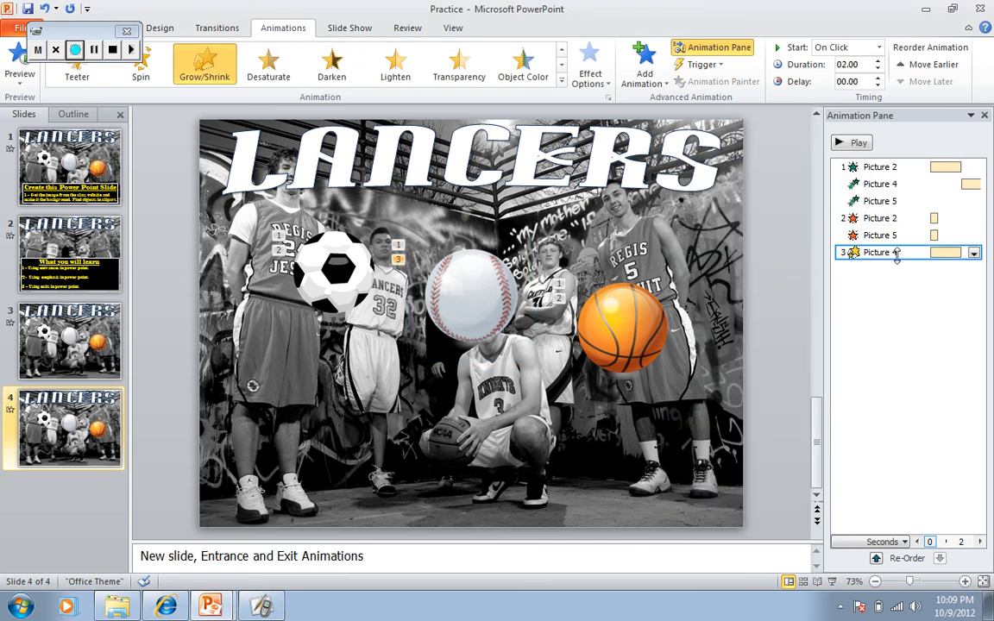
left_click(974, 253)
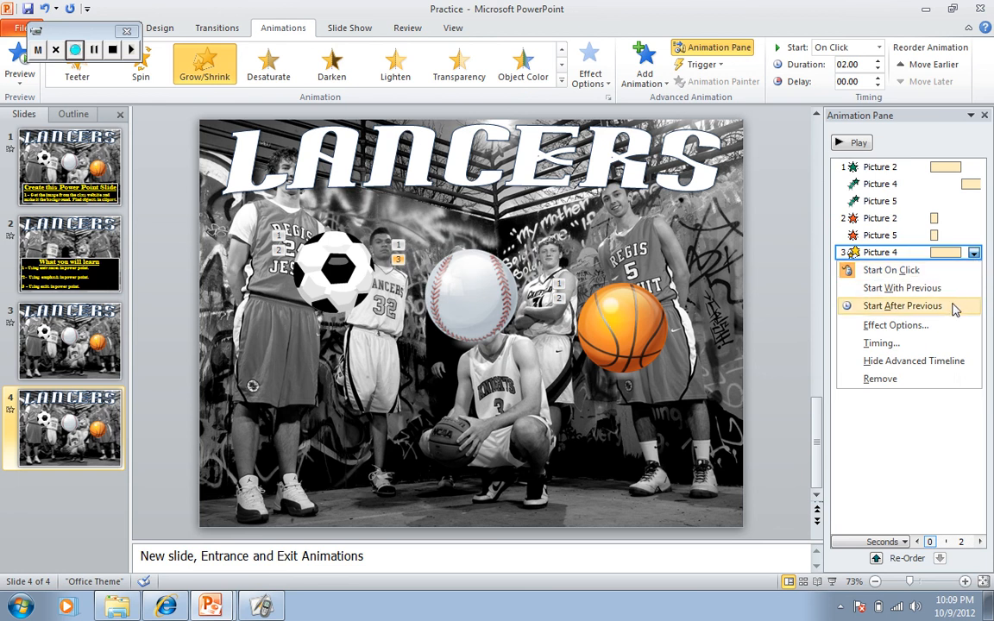
left_click(954, 307)
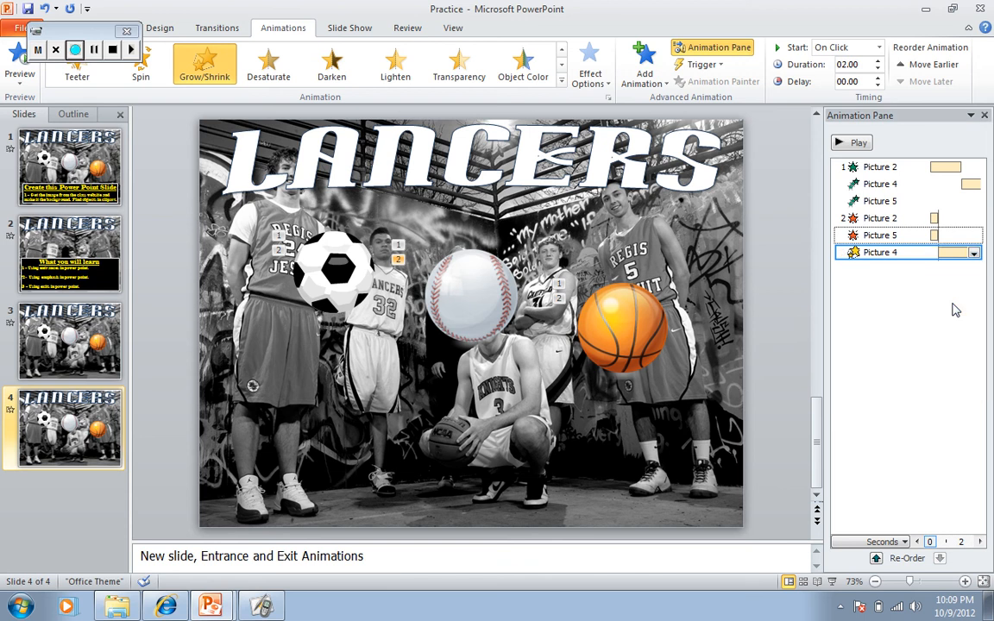
Set the size of the baseball's Grow/Shrink effect to Huge (400%)
left_click(973, 254)
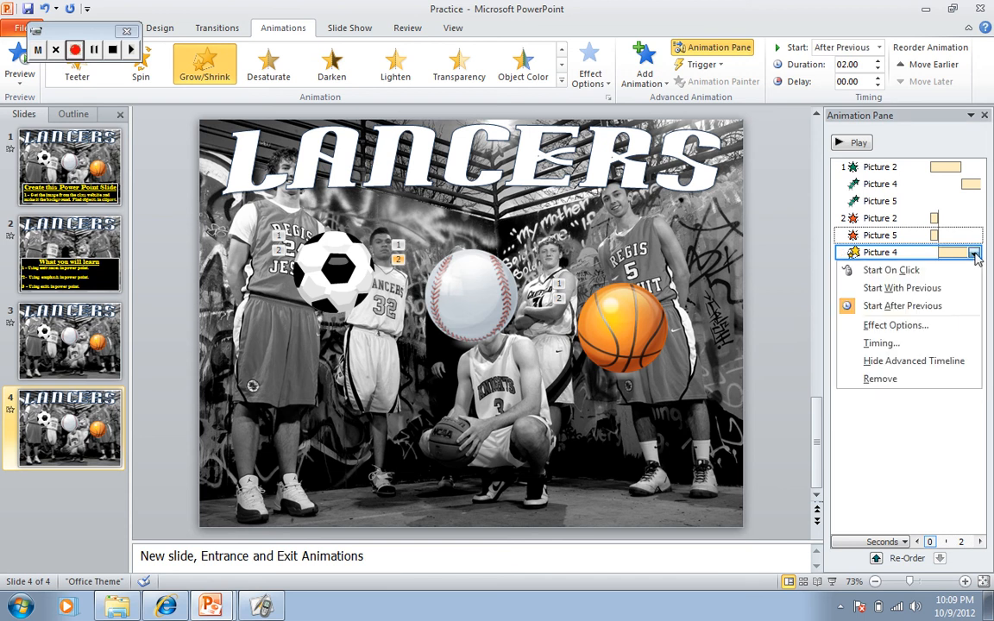
left_click(937, 328)
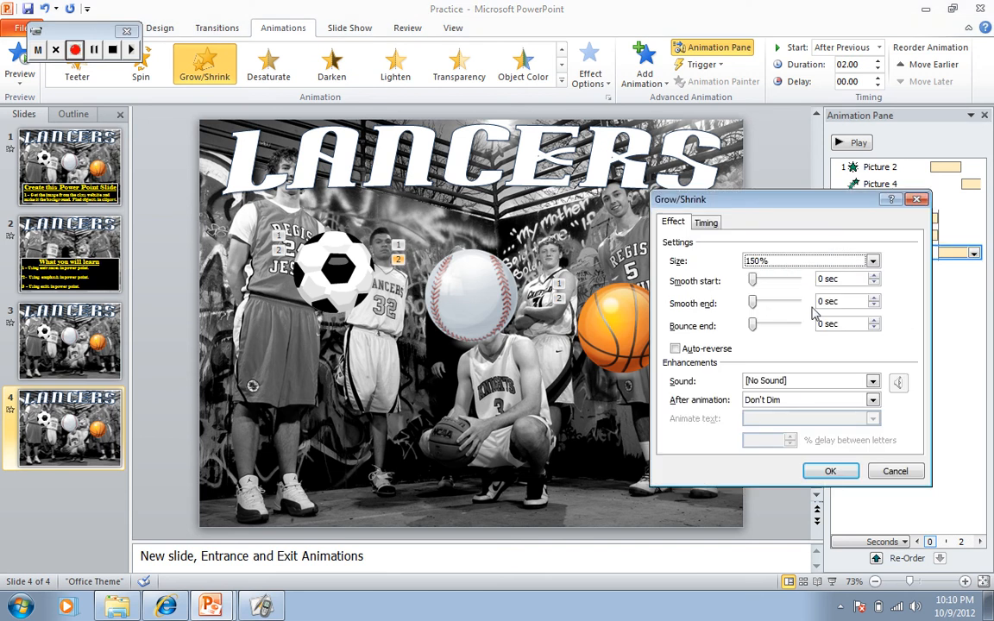
left_click(759, 261)
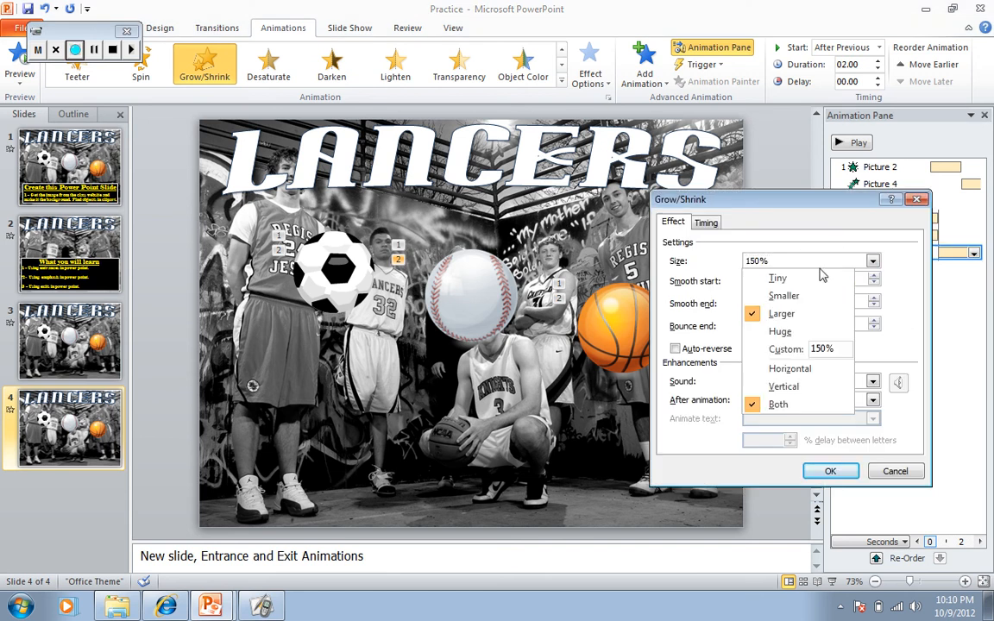
left_click(801, 332)
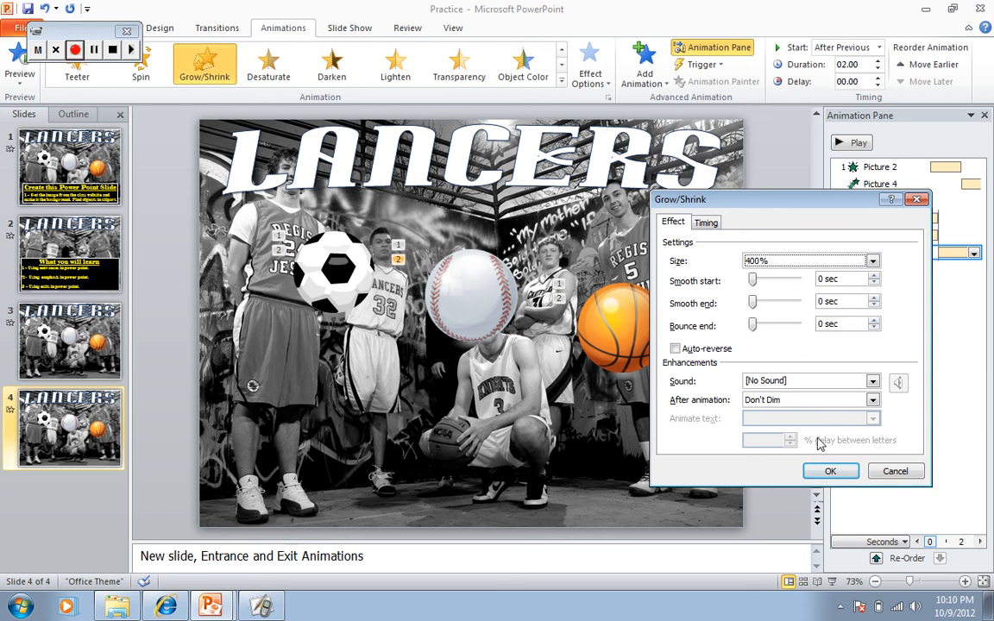
left_click(824, 471)
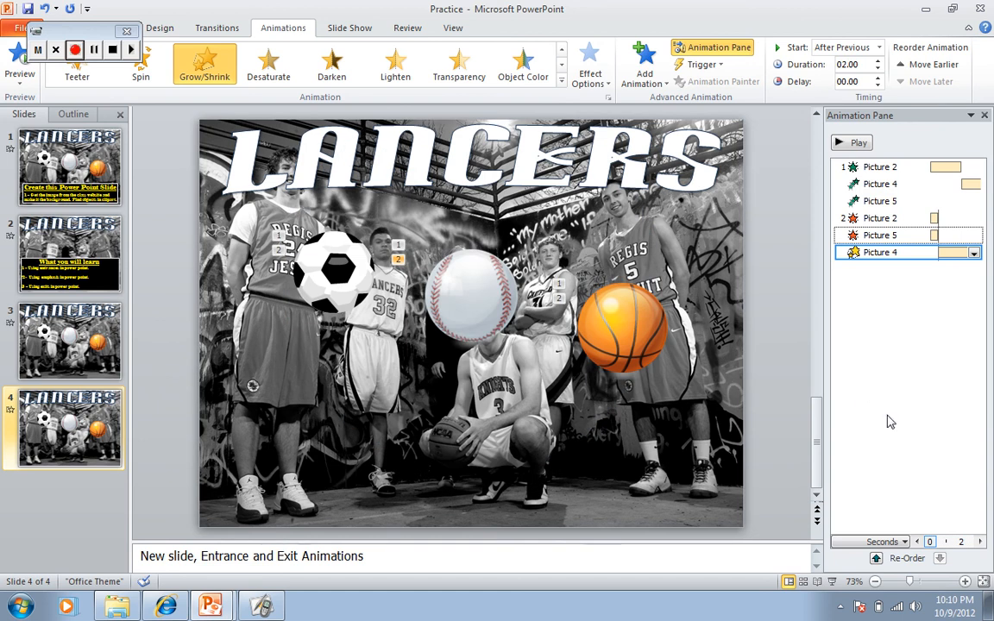
Play slide 4 as a slide show to check the entrance, exit and Grow/Shrink animations
left_click(833, 583)
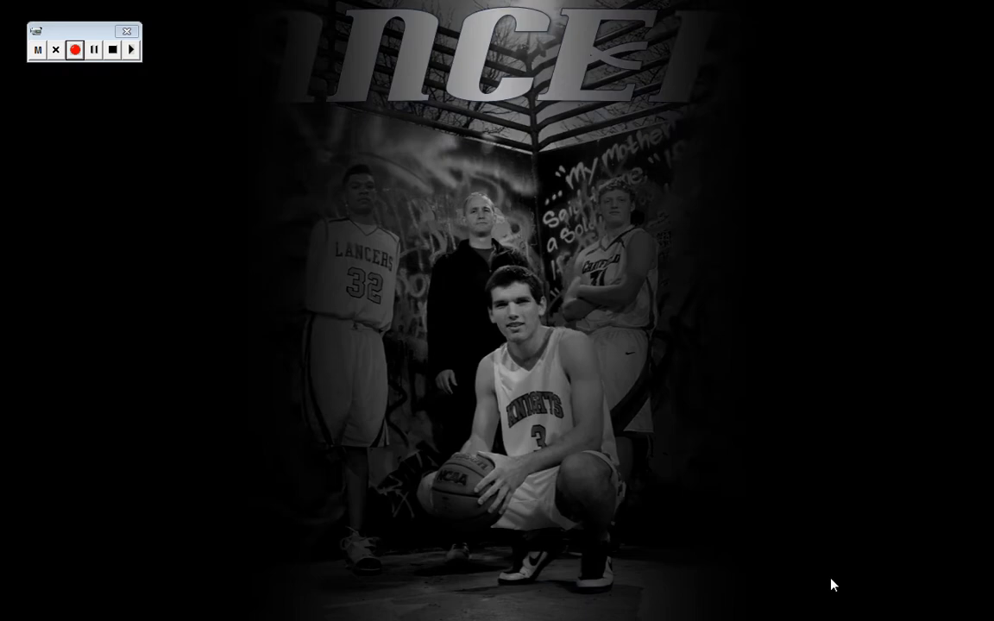